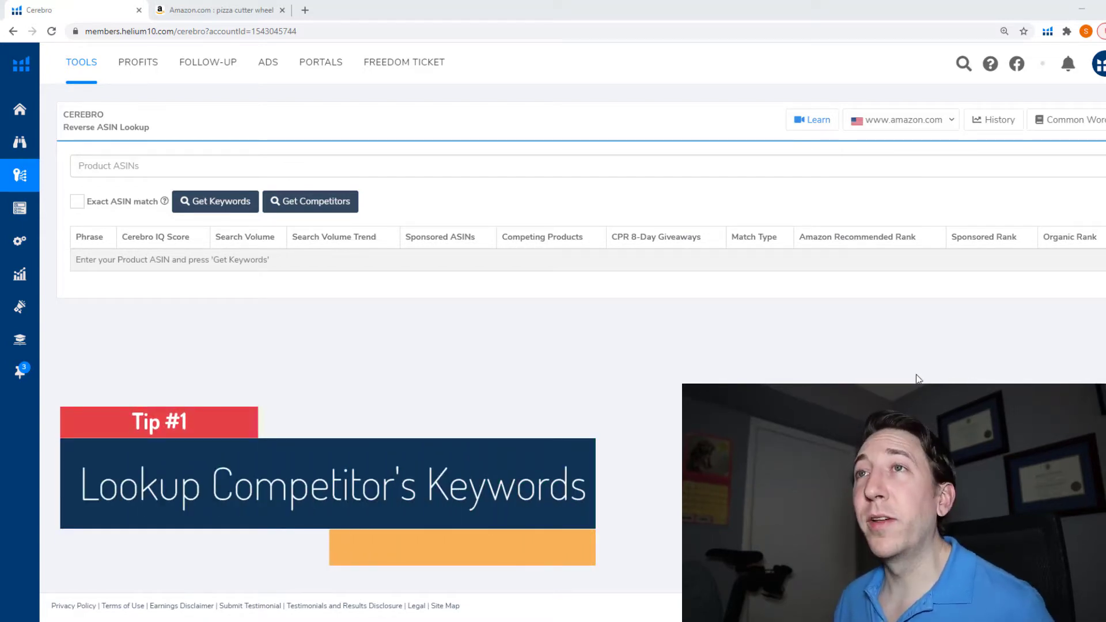
- Switch to Amazon and open the OXO SteeL Pizza Wheel and Cutter listing from the pizza cutter wheel results
left_click(226, 7)
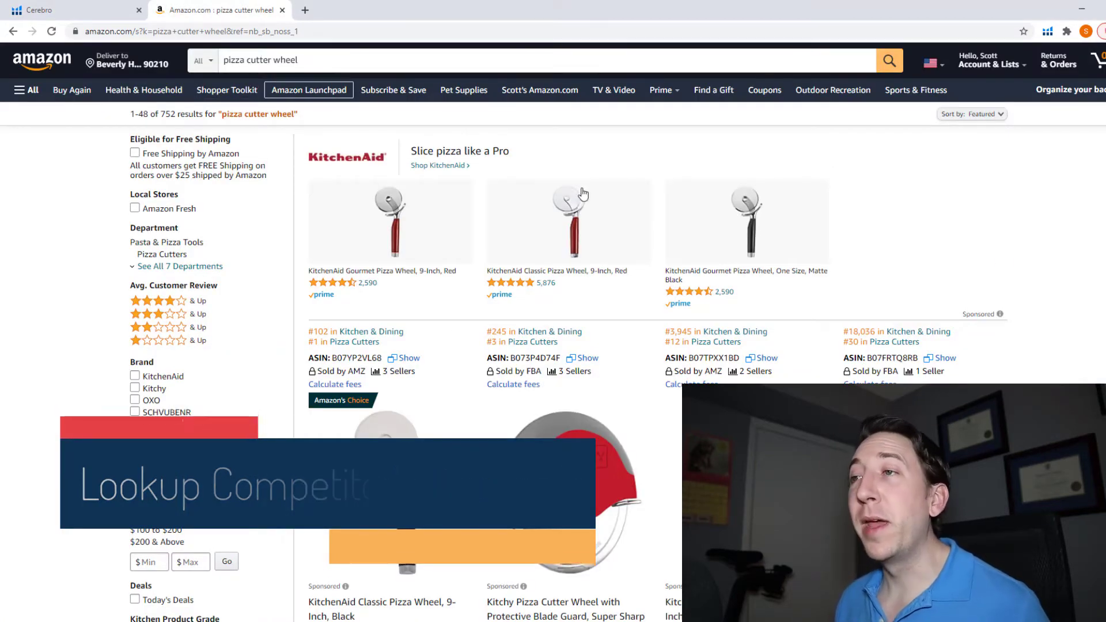
scroll(1008, 264, "down", 1)
scroll(1034, 257, "down", 6)
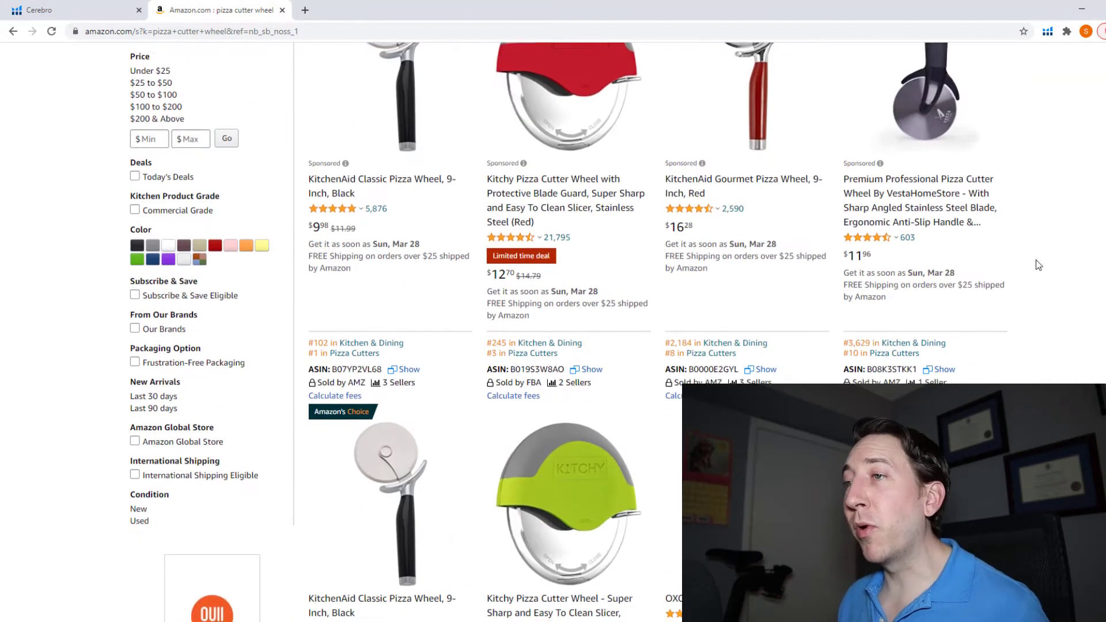
scroll(1037, 261, "down", 4)
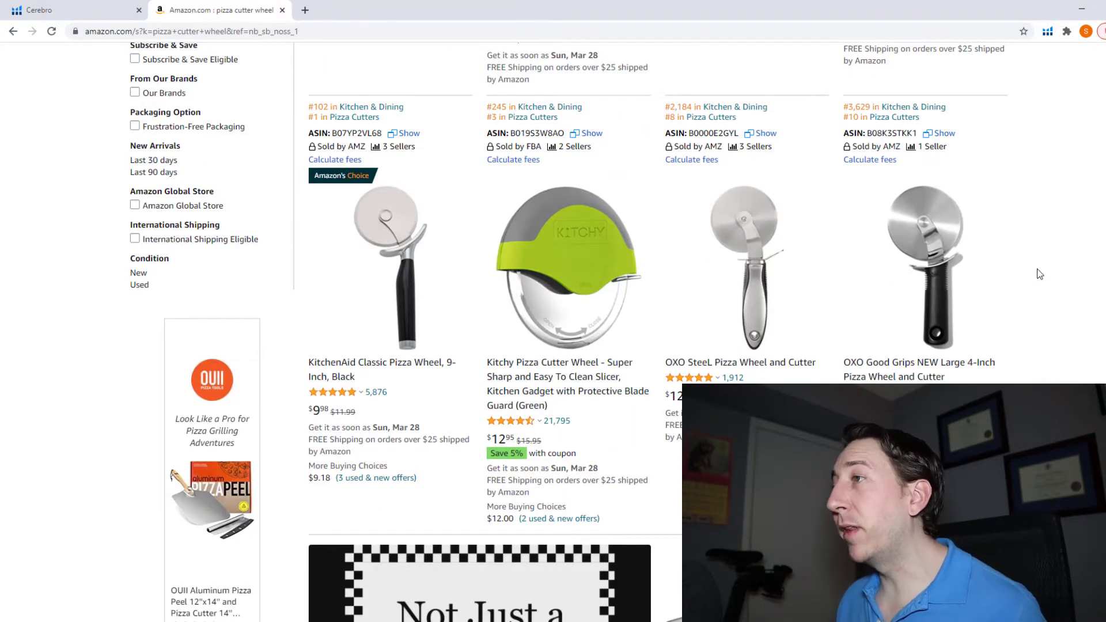
scroll(1041, 277, "up", 7)
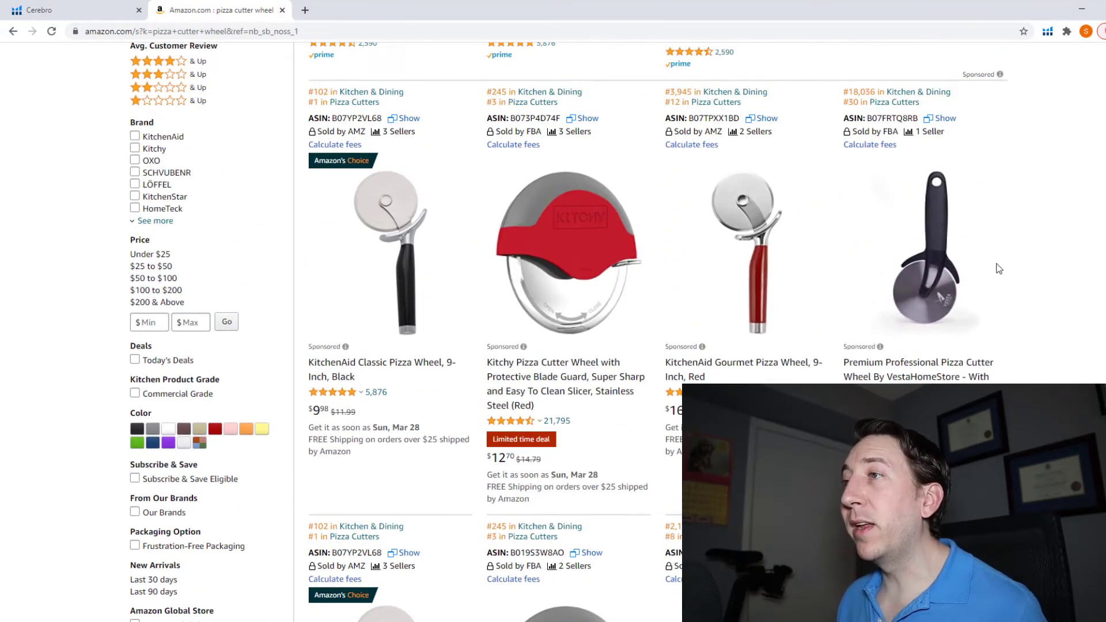
scroll(962, 329, "down", 7)
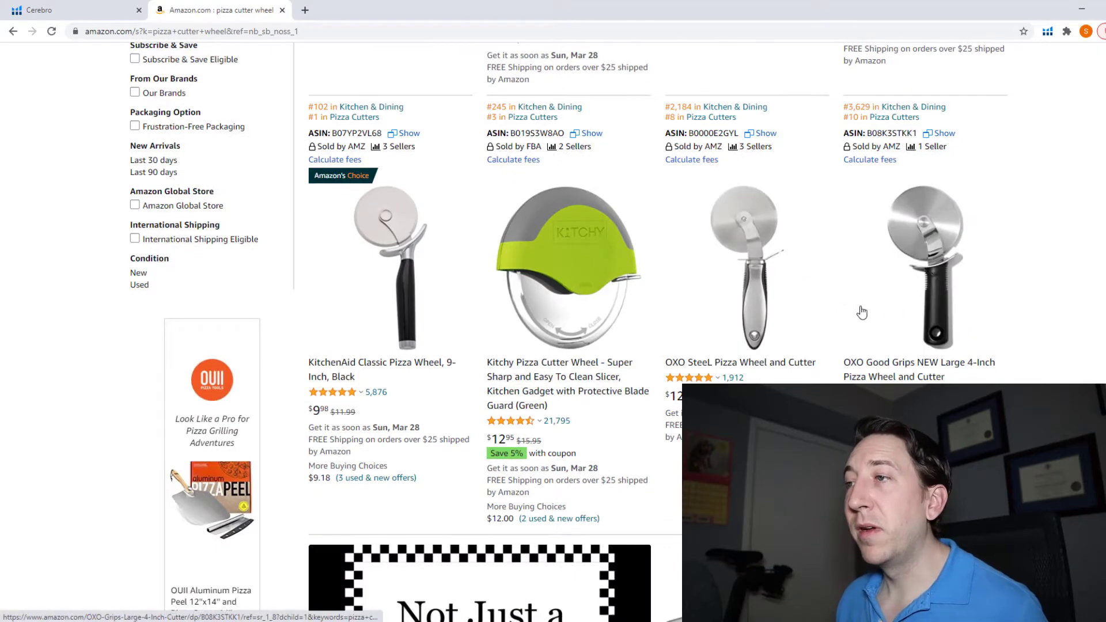
left_click(765, 306)
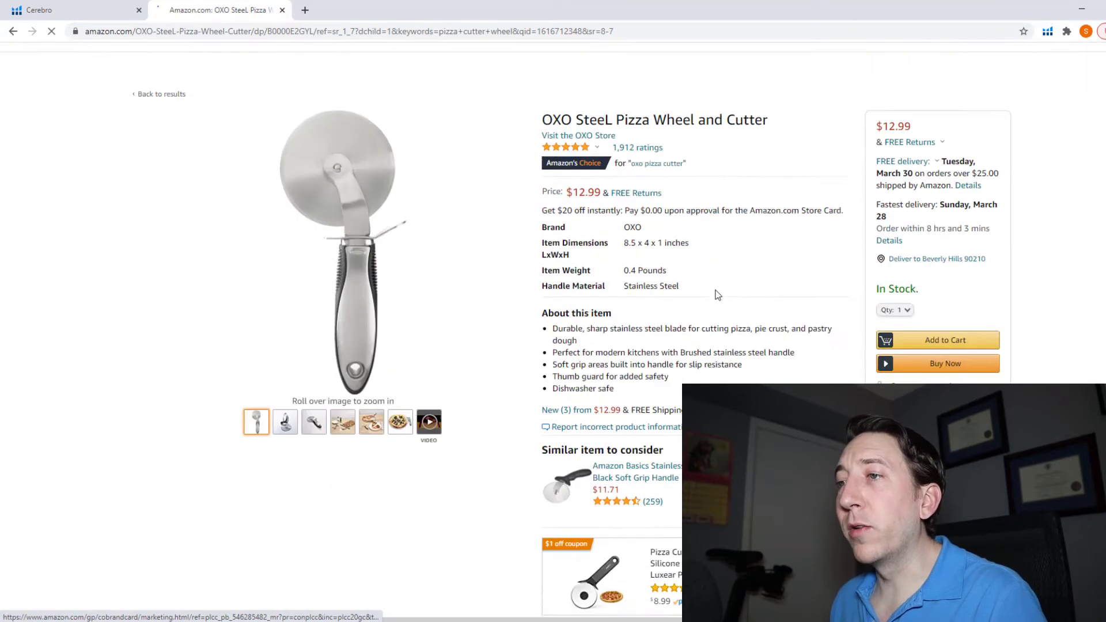
- Copy the ASIN of the OXO SteeL Pizza Wheel and Cutter from the product details on its listing
scroll(718, 294, "down", 12)
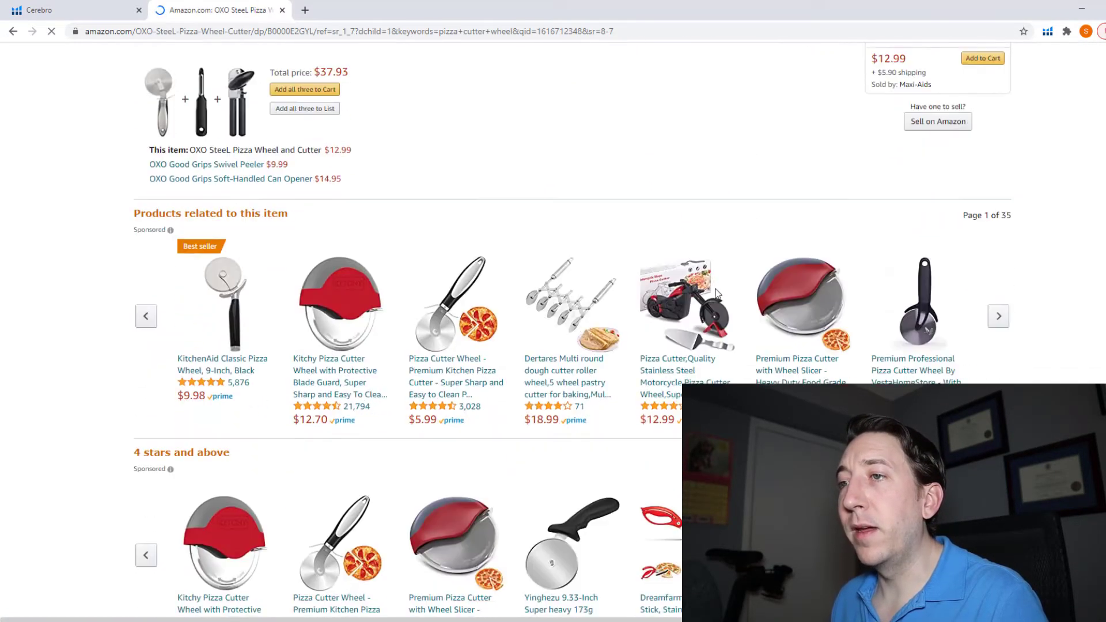
scroll(717, 294, "up", 10)
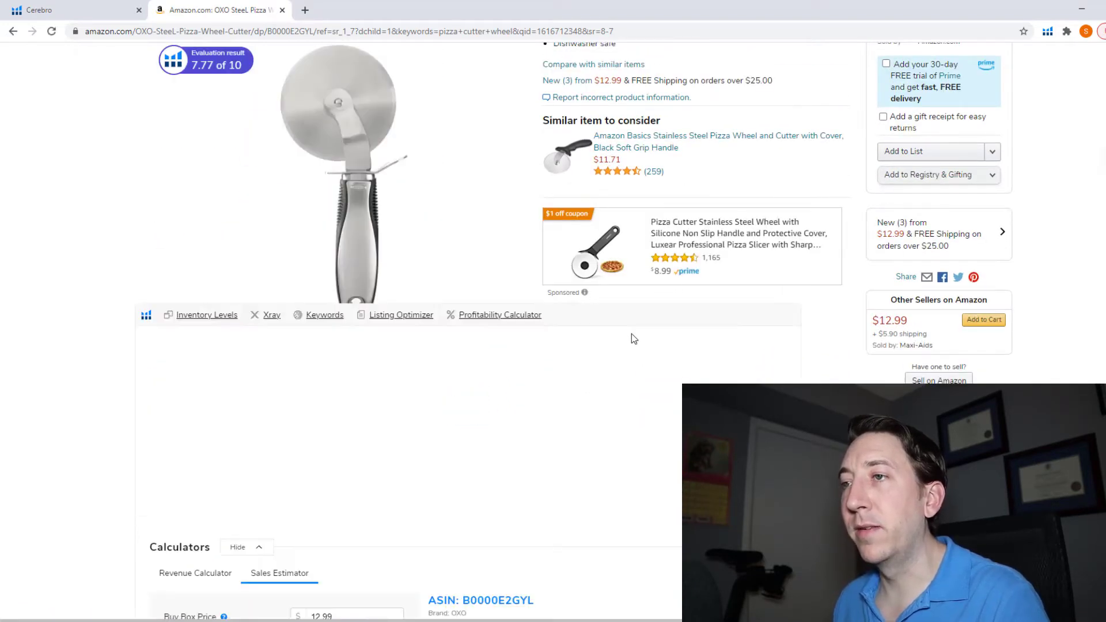
scroll(596, 362, "down", 3)
double_click(499, 421)
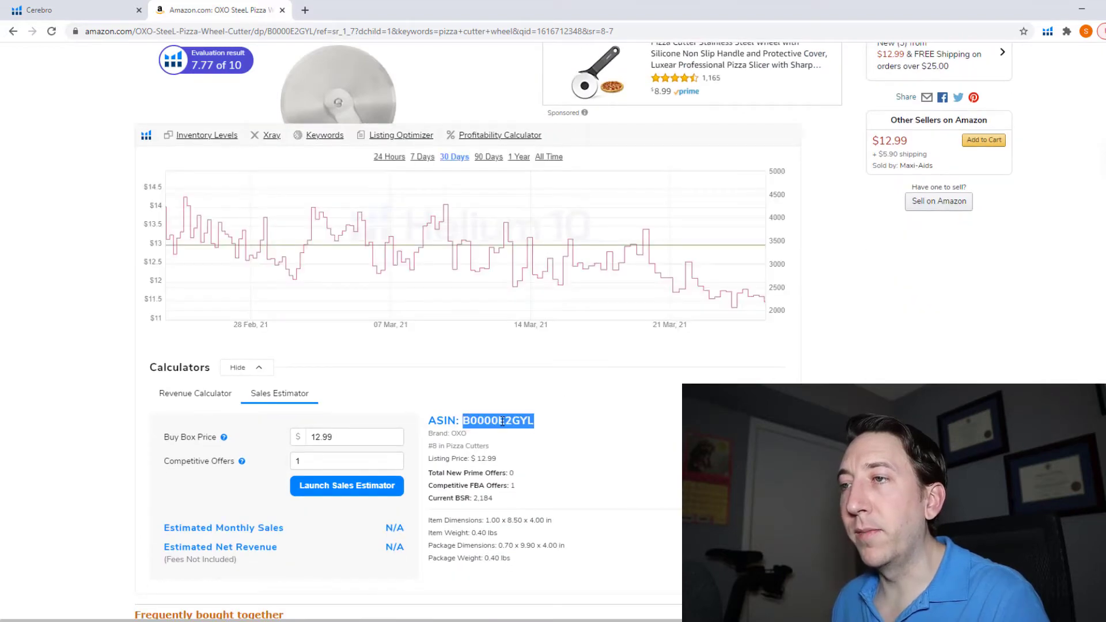
right_click(502, 421)
left_click(529, 432)
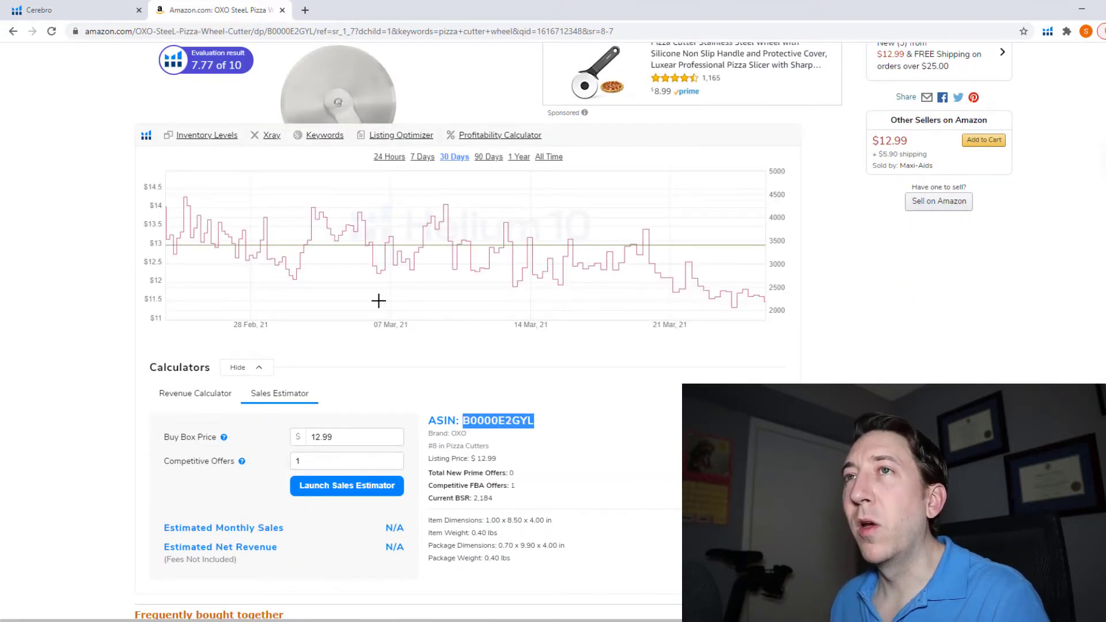
- Switch to Cerebro and run a reverse ASIN keyword lookup for B0000E2GYL
left_click(92, 10)
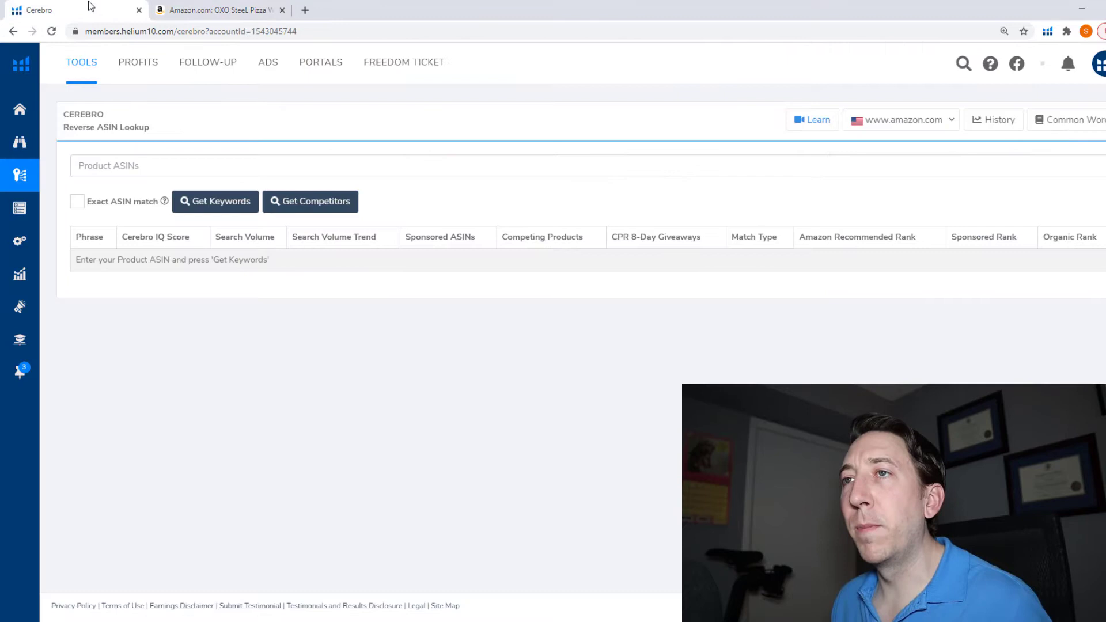
left_click(119, 163)
key("ctrl+v")
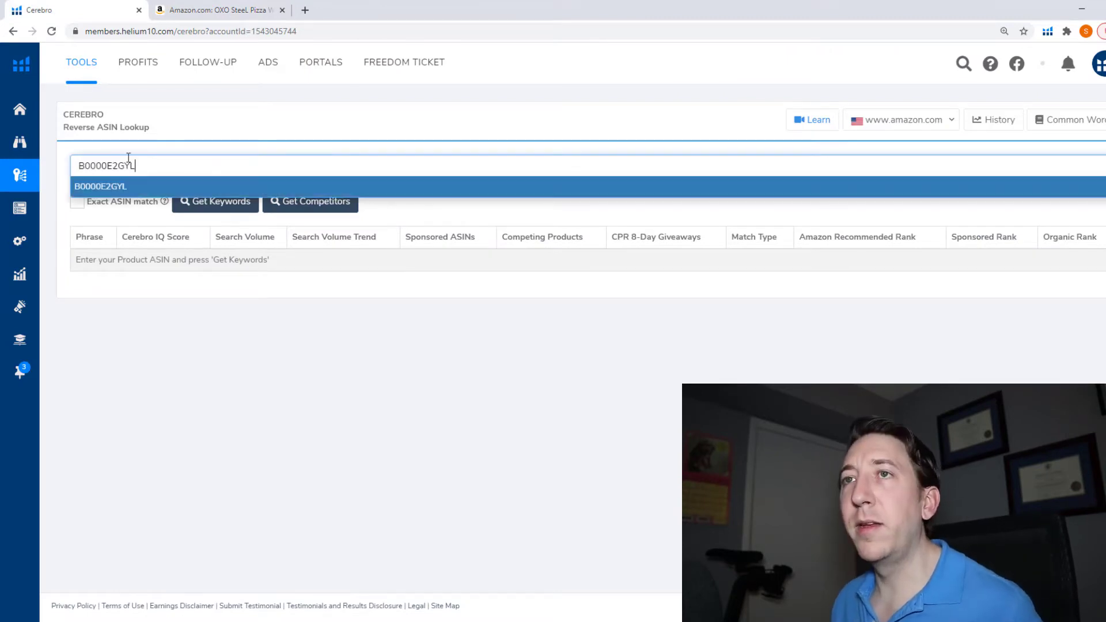
key("Return")
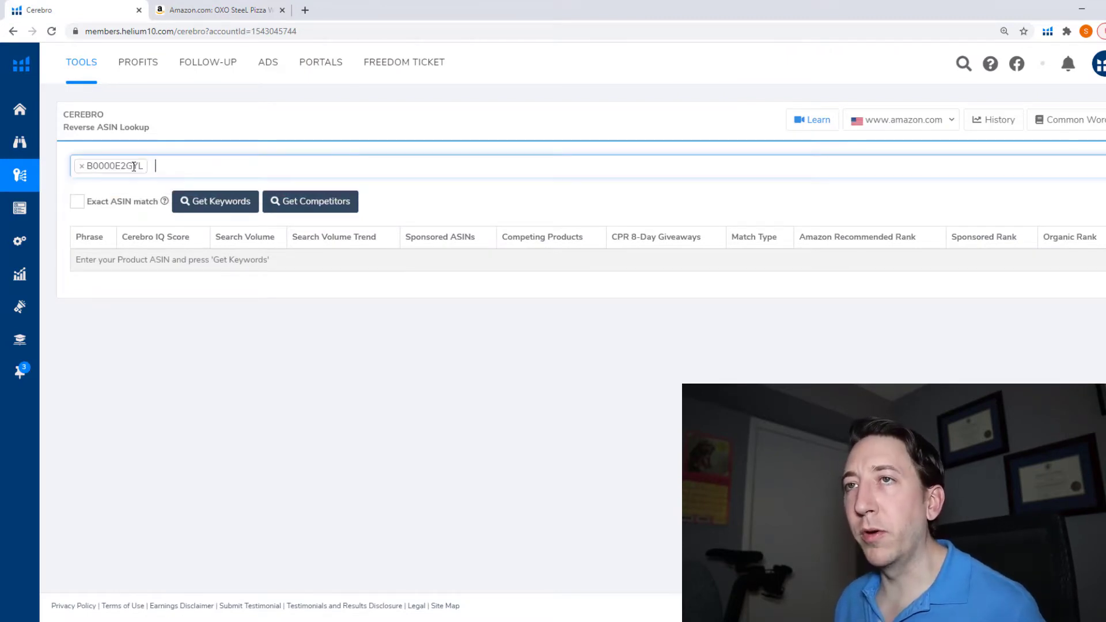
left_click(219, 211)
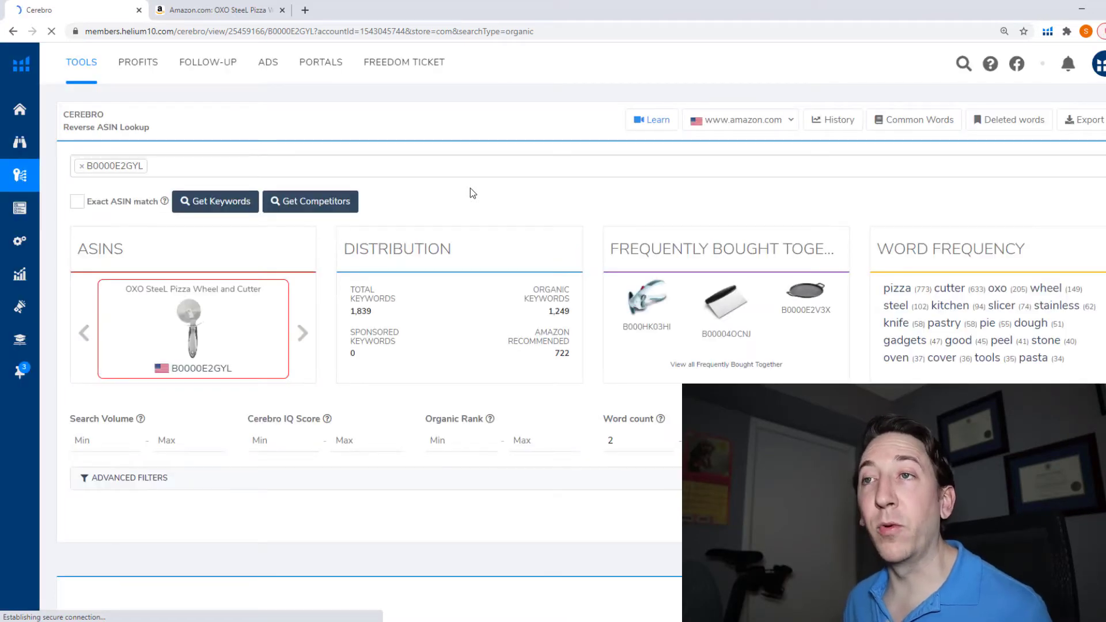
- Review the keyword phrases with their Cerebro IQ scores and search volumes for the looked-up ASIN
scroll(441, 255, "down", 2)
scroll(441, 255, "down", 2)
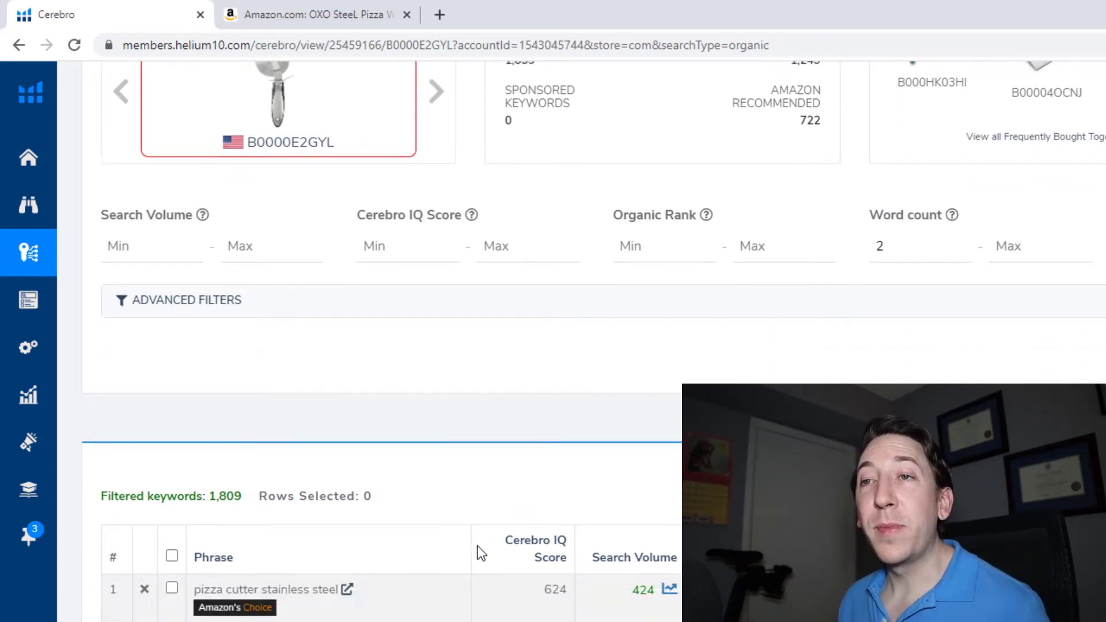
scroll(481, 545, "down", 3)
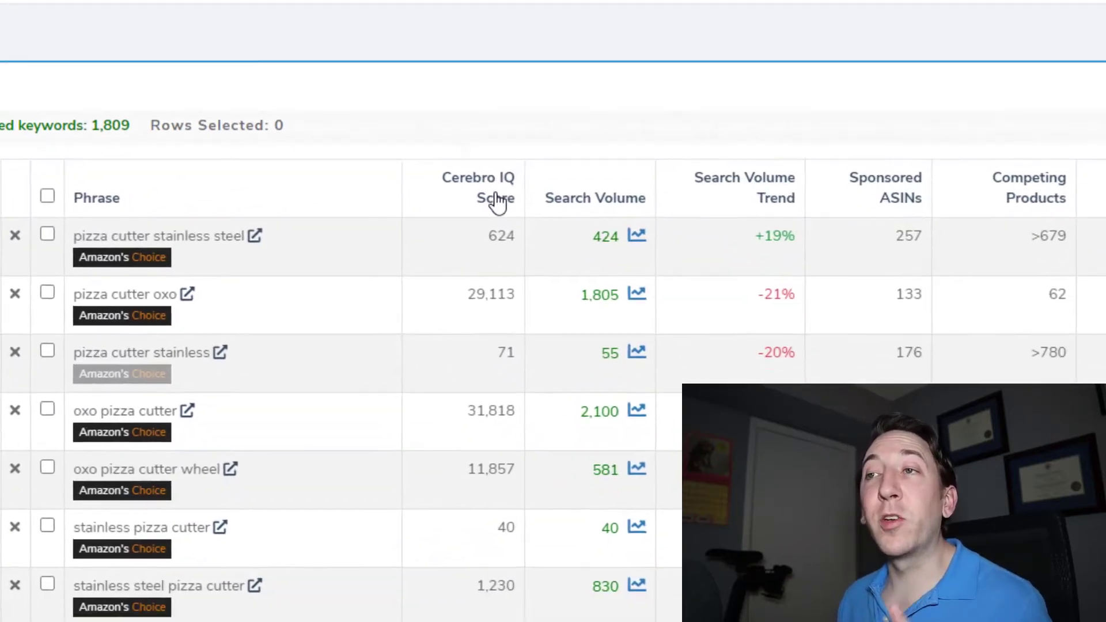
mouse_move(496, 203)
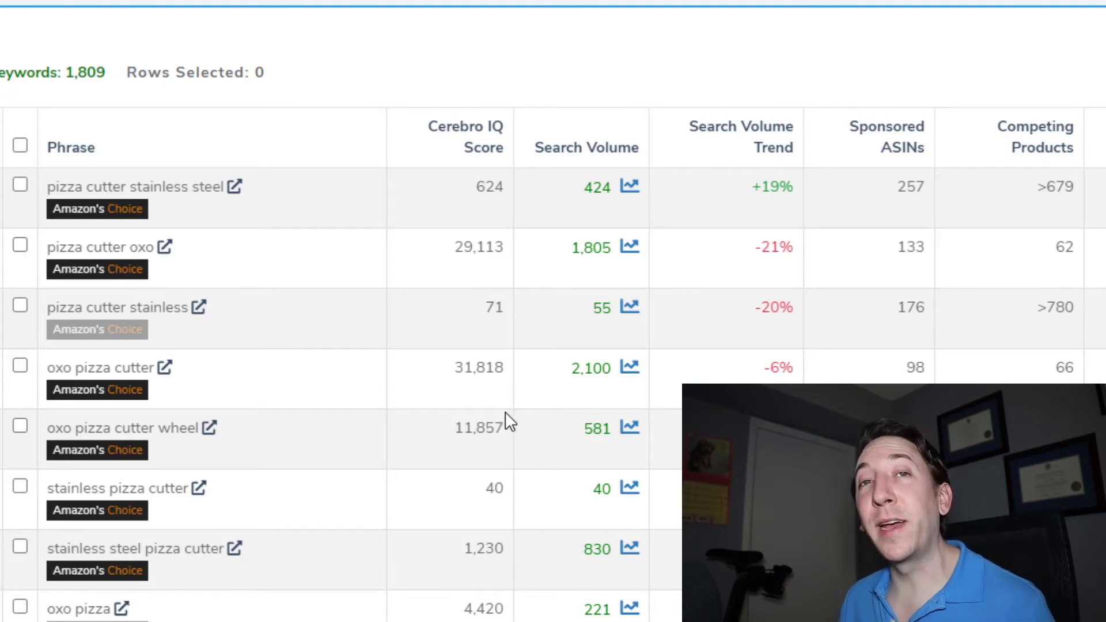
- Set the keyword filters to a minimum search volume of 300 and an organic rank from 1 to 39
scroll(442, 371, "up", 2)
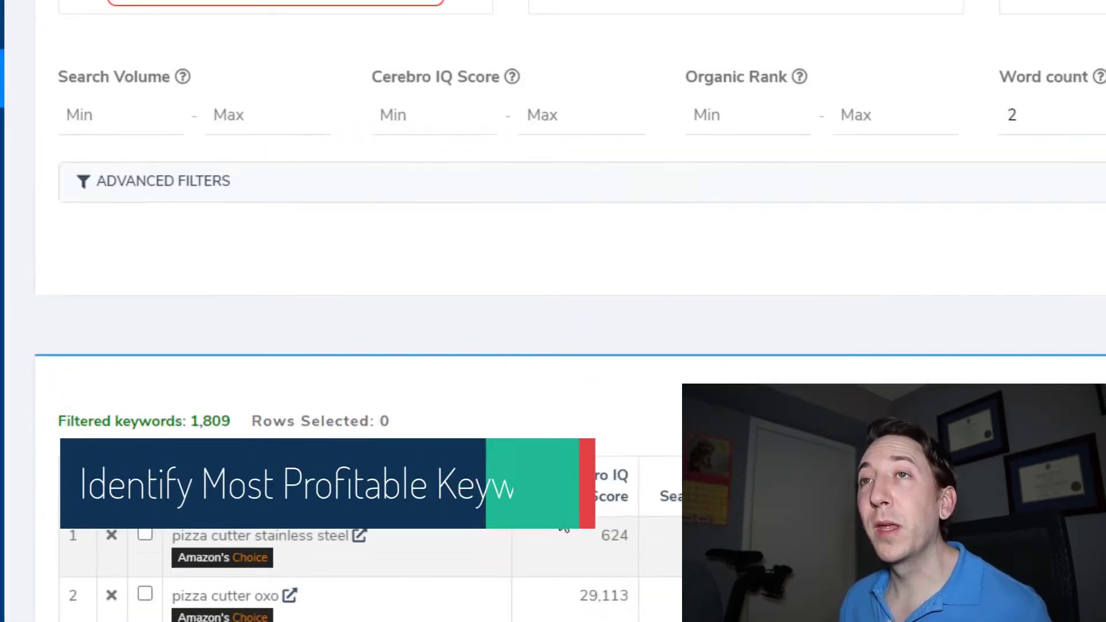
scroll(563, 528, "up", 4)
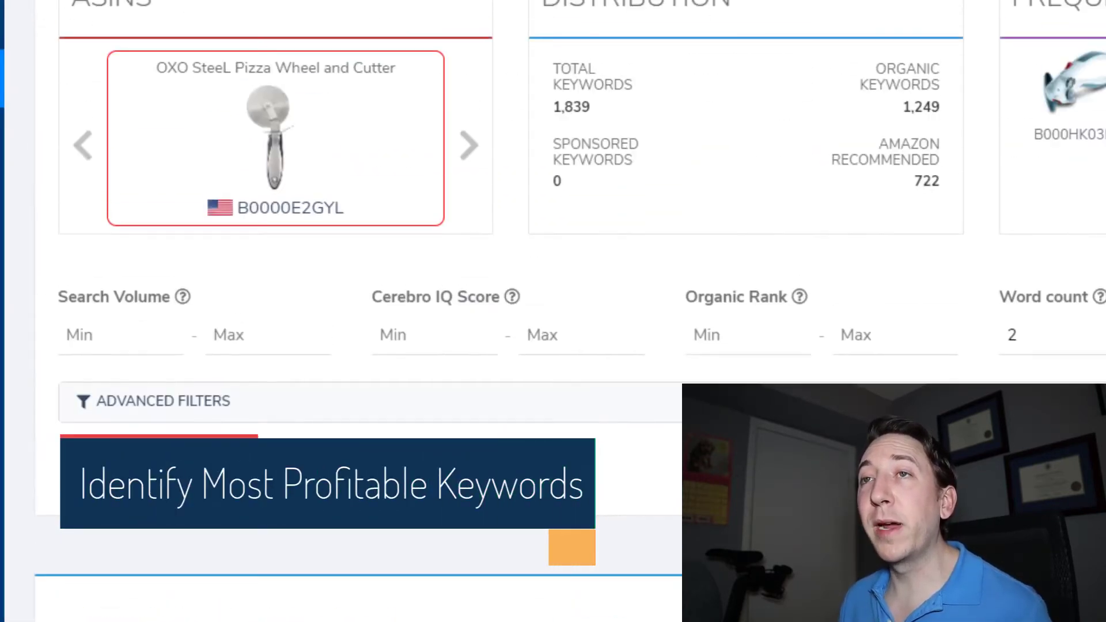
left_click(121, 337)
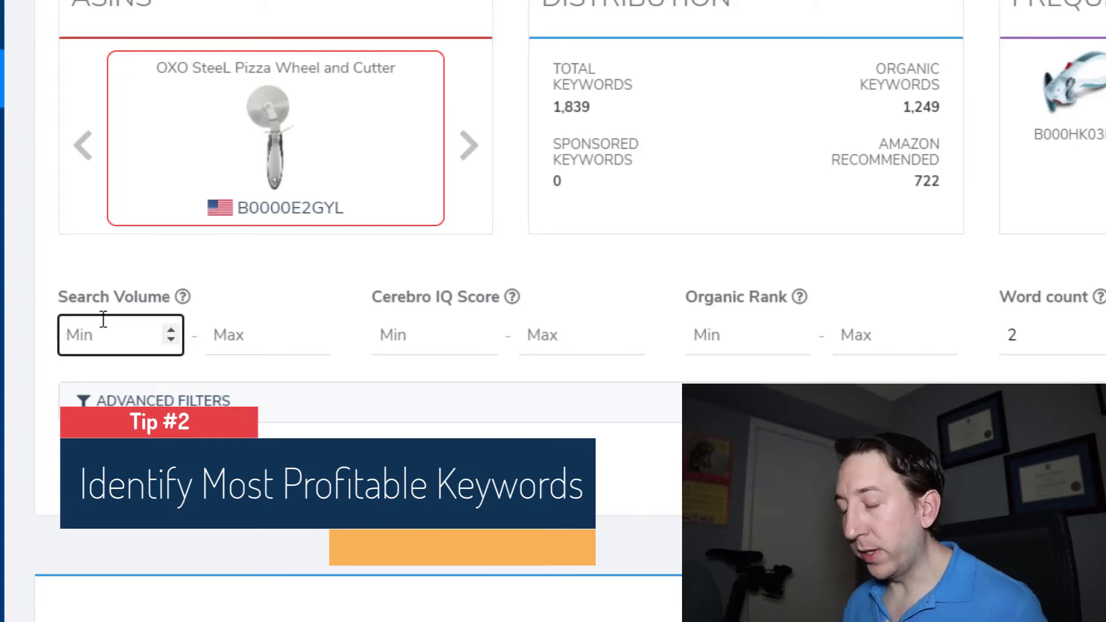
type("300")
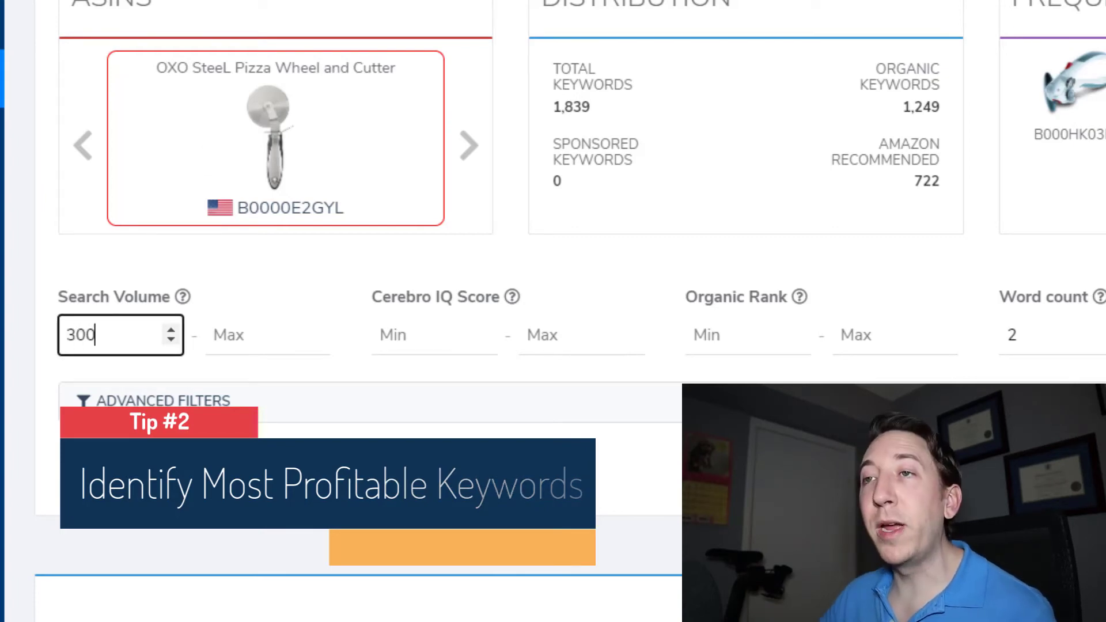
left_click(728, 339)
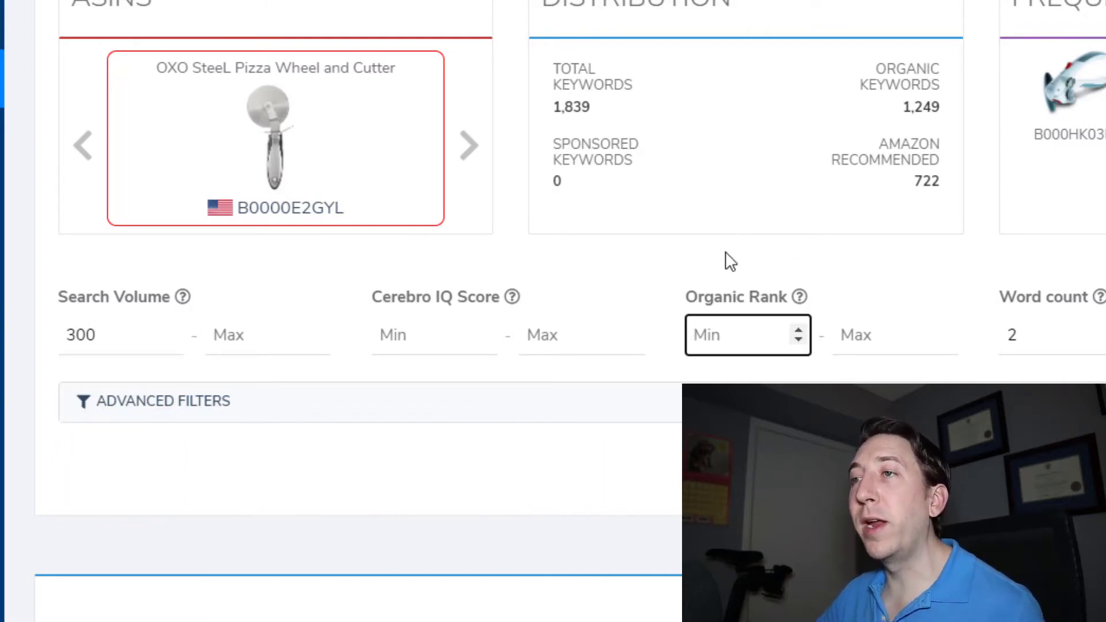
type("1")
left_click(858, 345)
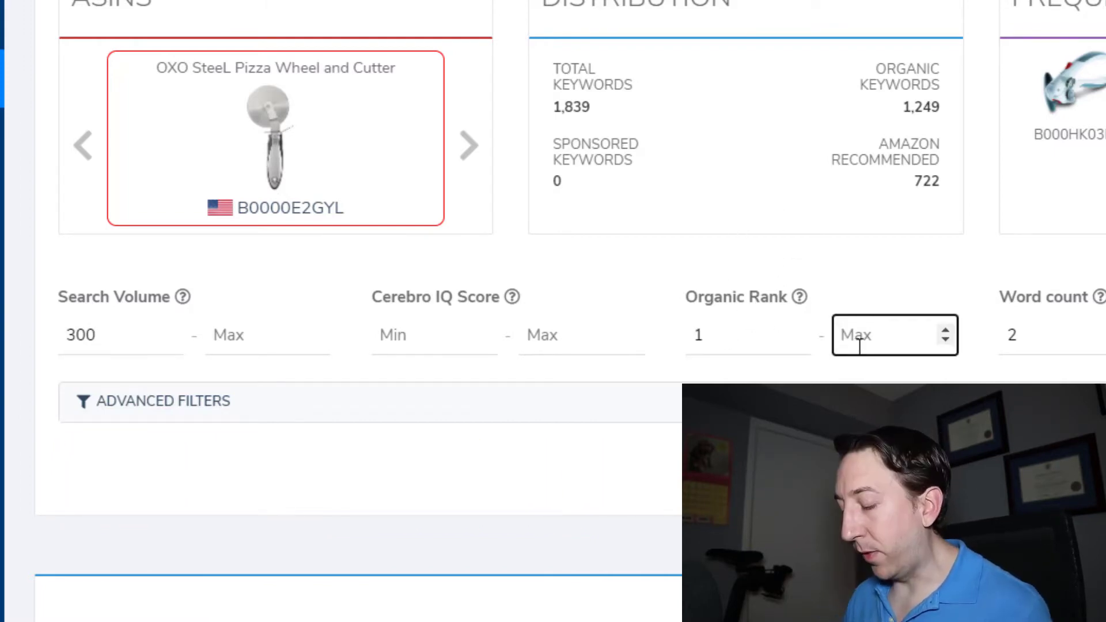
type("39")
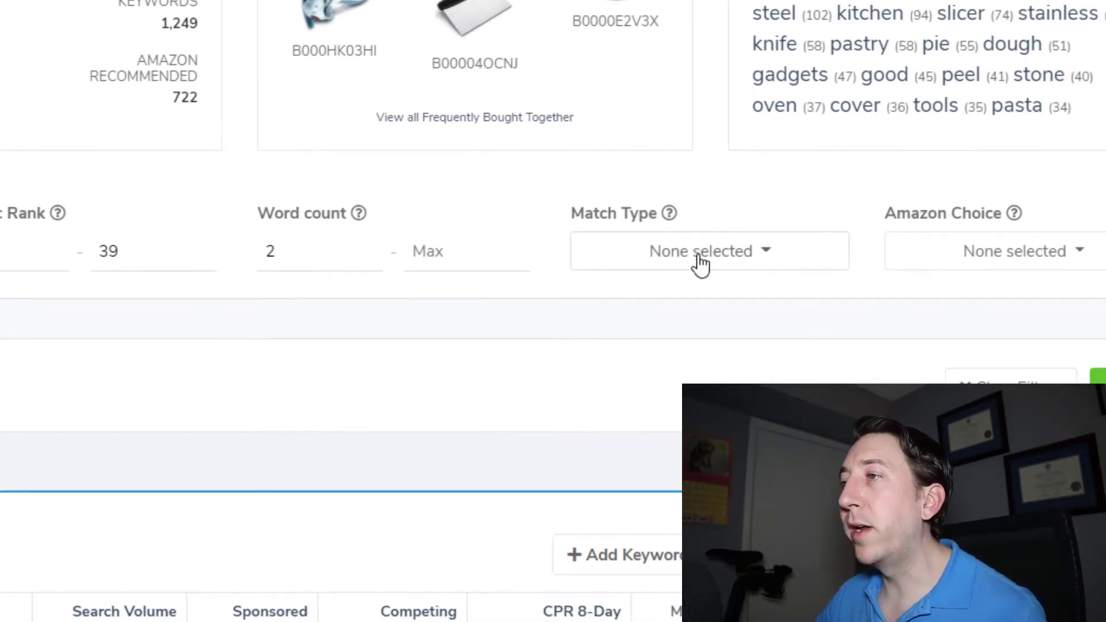
- Limit the match type to Organic, set the maximum organic rank to 30, and apply the filters
left_click(701, 265)
left_click(673, 297)
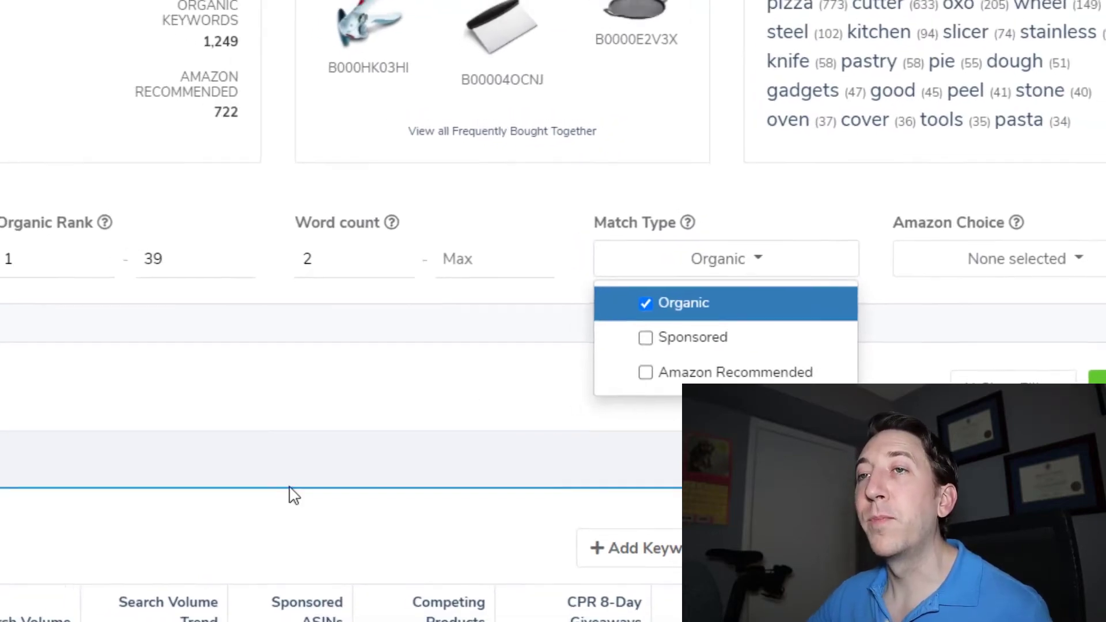
left_click(105, 374)
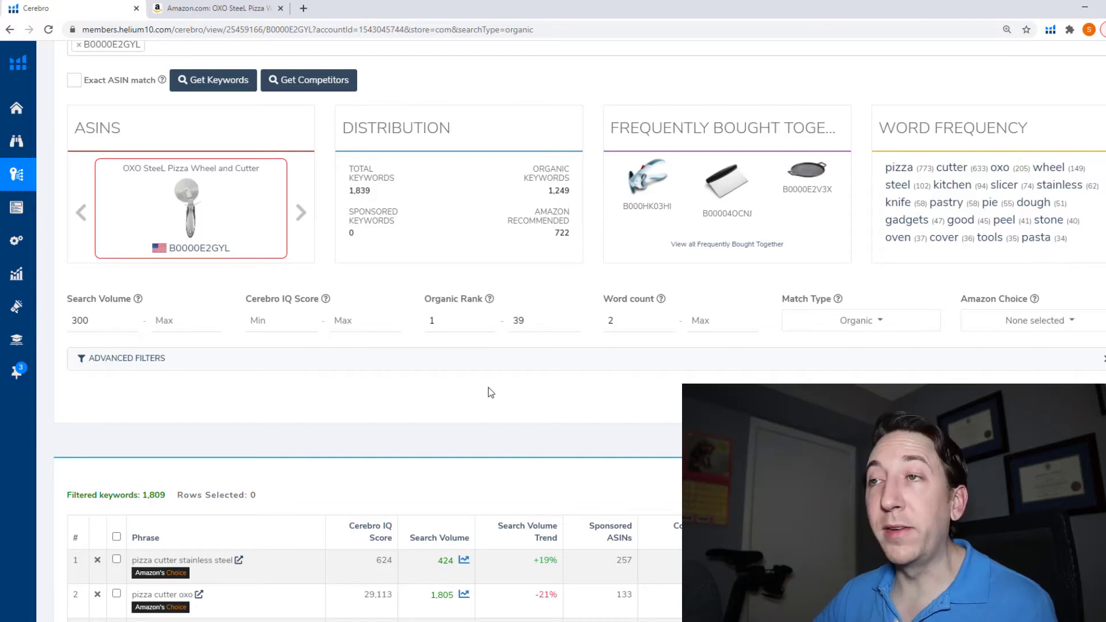
left_click(551, 318)
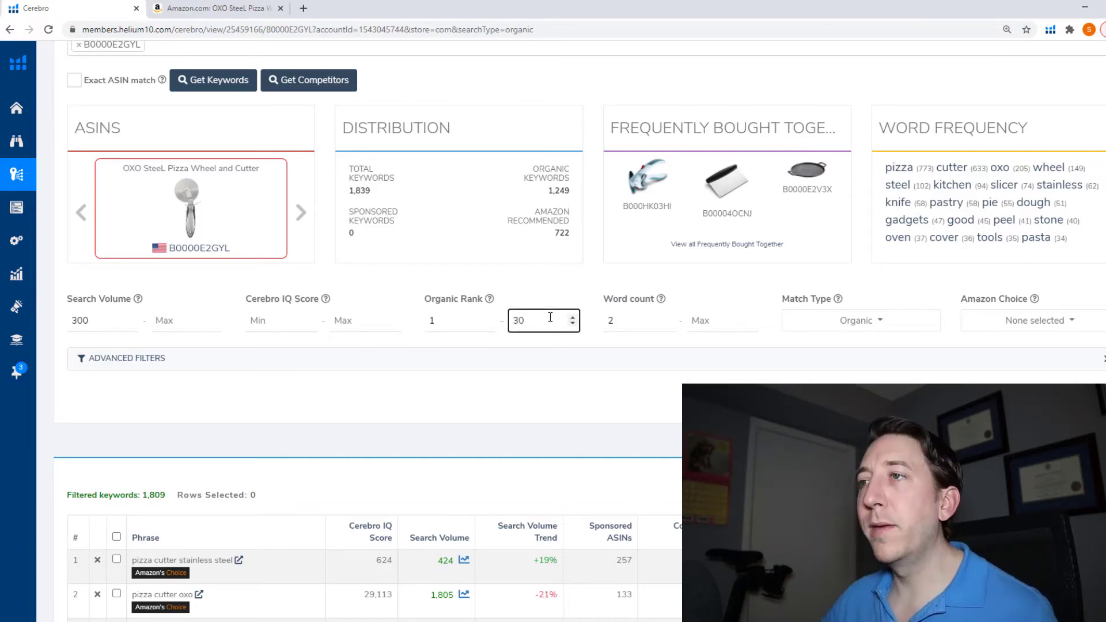
left_click(1079, 397)
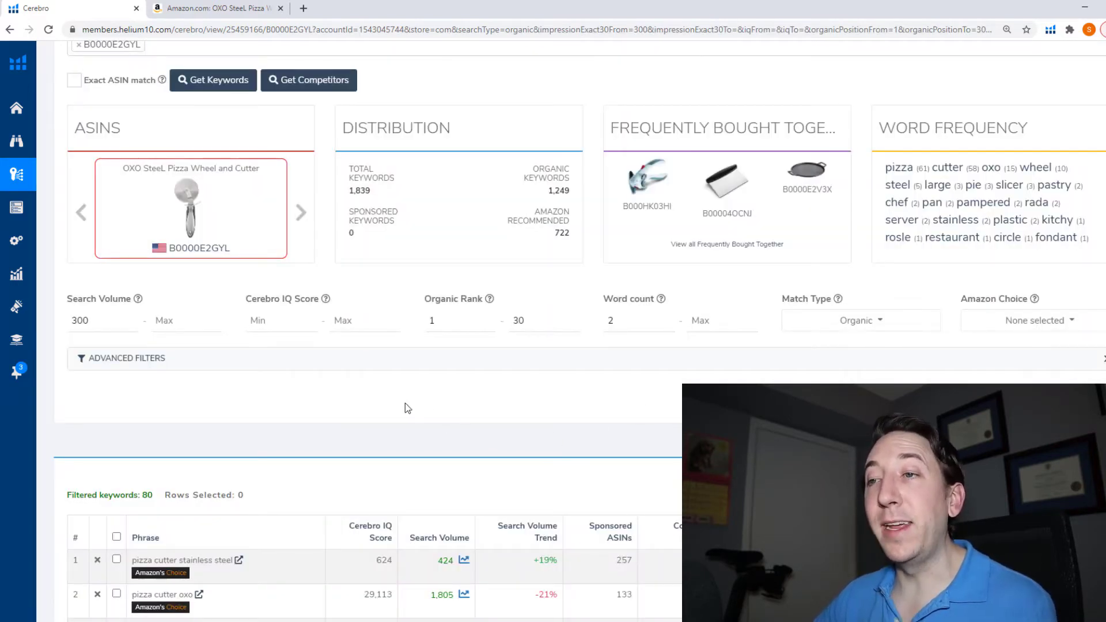
- Sort the filtered keywords by organic rank low to high, re-sort them by search volume high to low, and review the top phrases
scroll(405, 402, "down", 2)
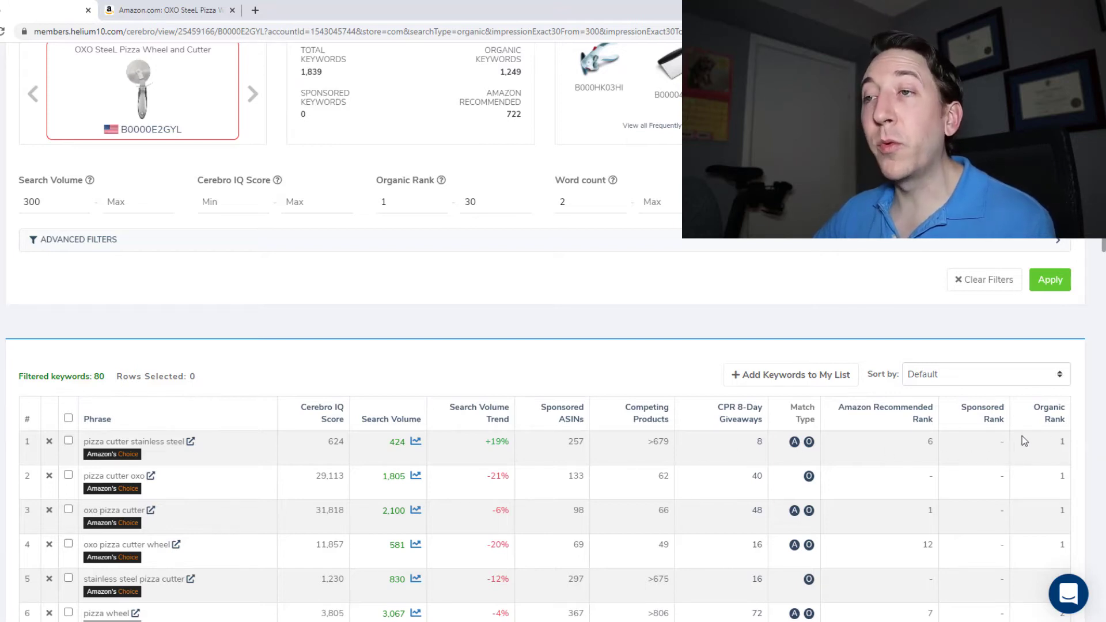
left_click(986, 374)
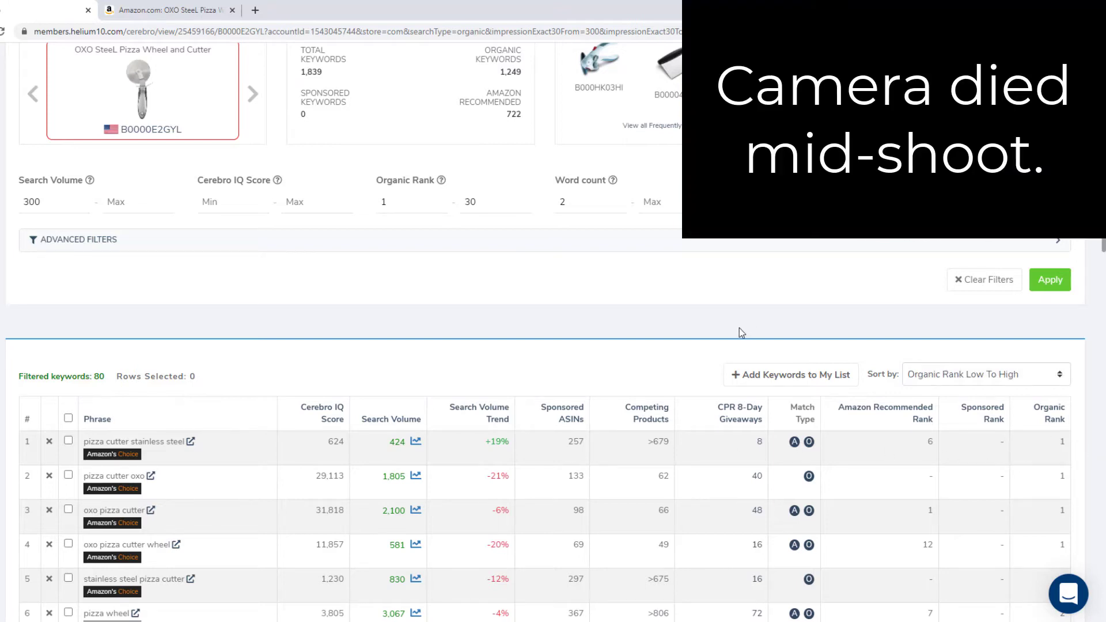
left_click(391, 424)
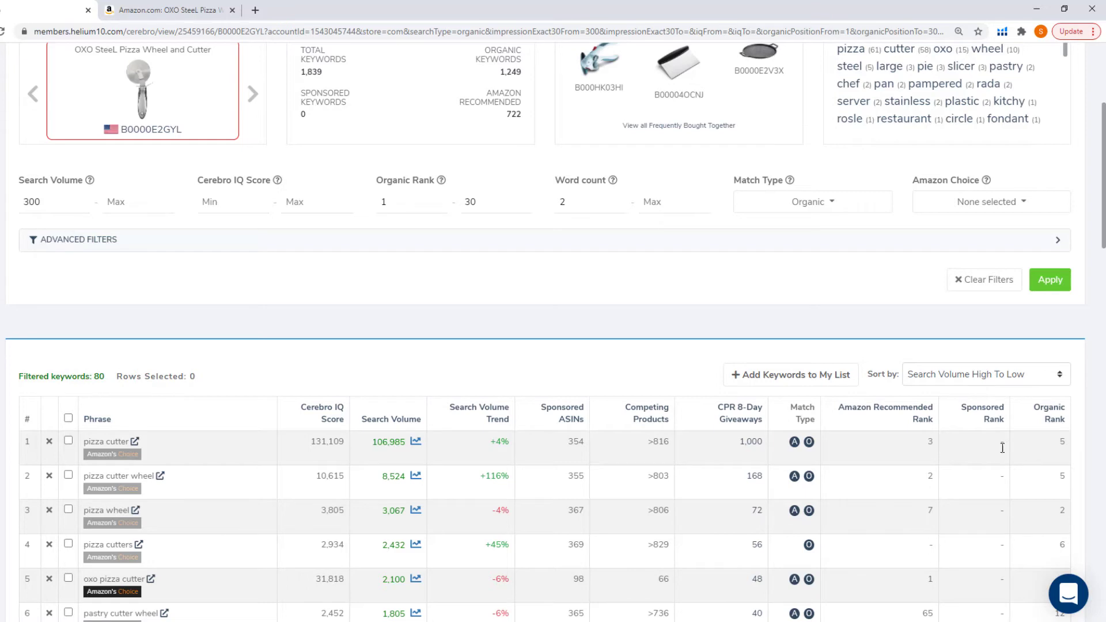
mouse_move(994, 444)
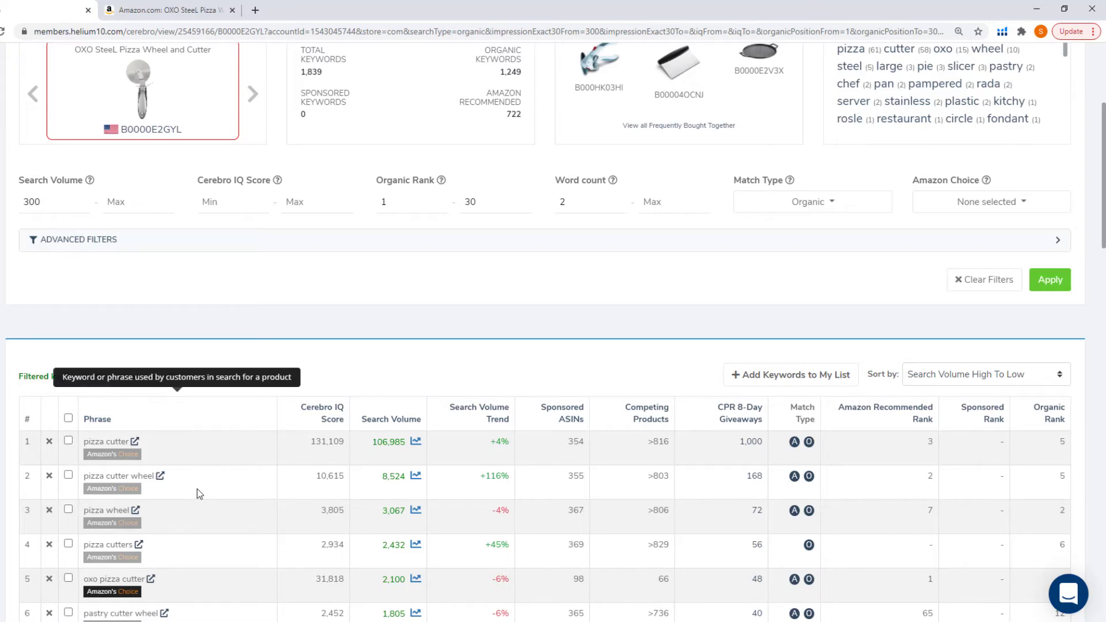
scroll(179, 477, "down", 1)
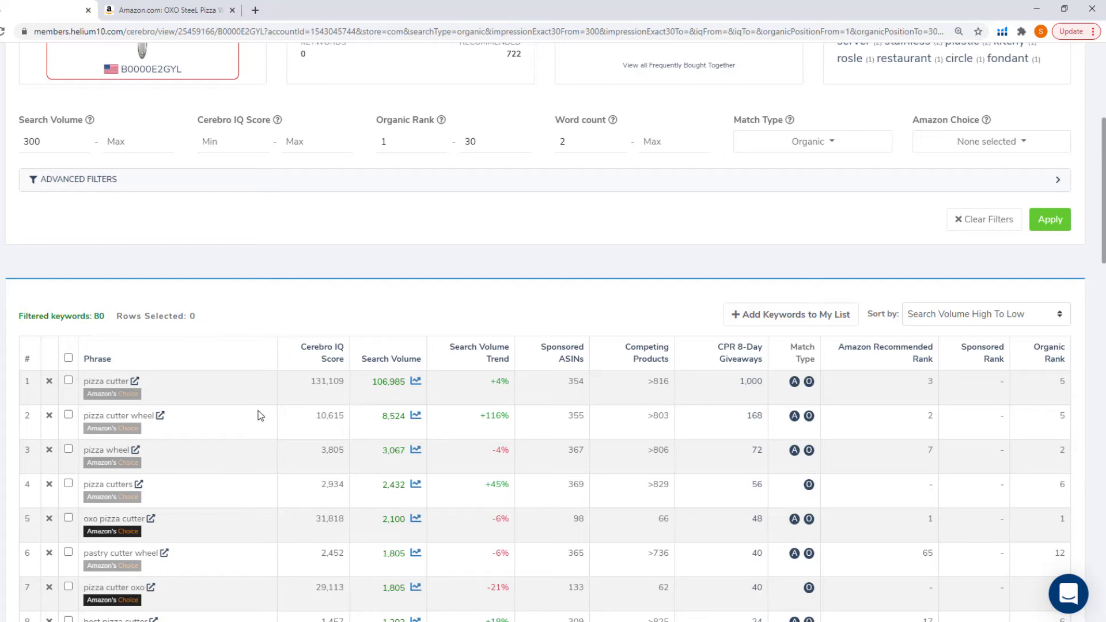
scroll(254, 415, "down", 1)
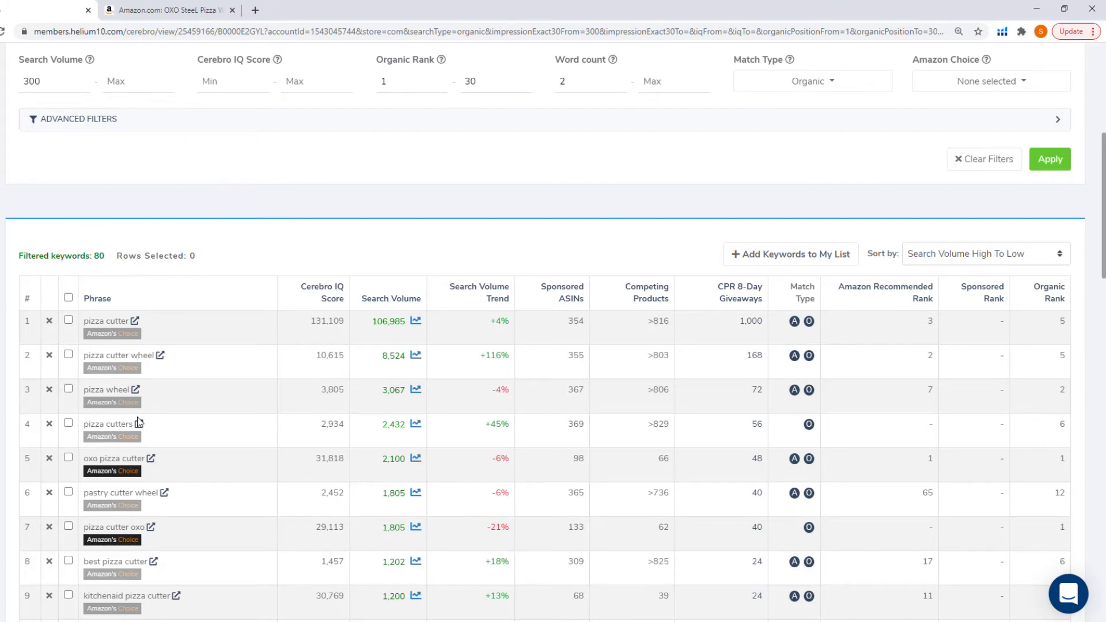
- Switch to Amazon, rerun the search for "pizza cutter wheel", and launch Helium 10 Xray on the results
left_click(201, 5)
scroll(331, 248, "up", 9)
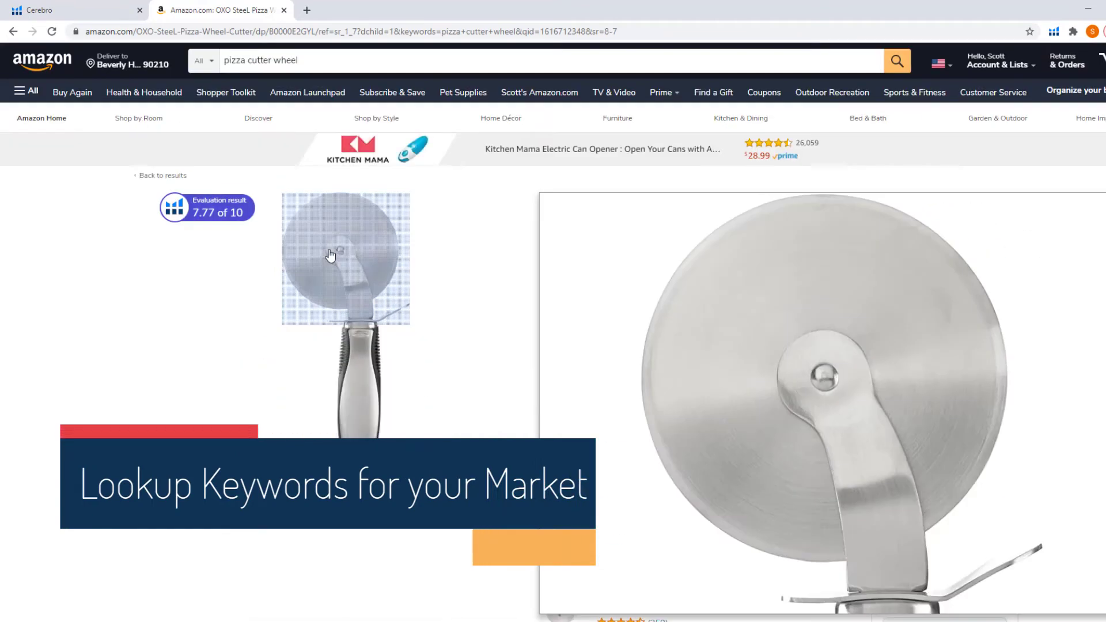
left_click(897, 61)
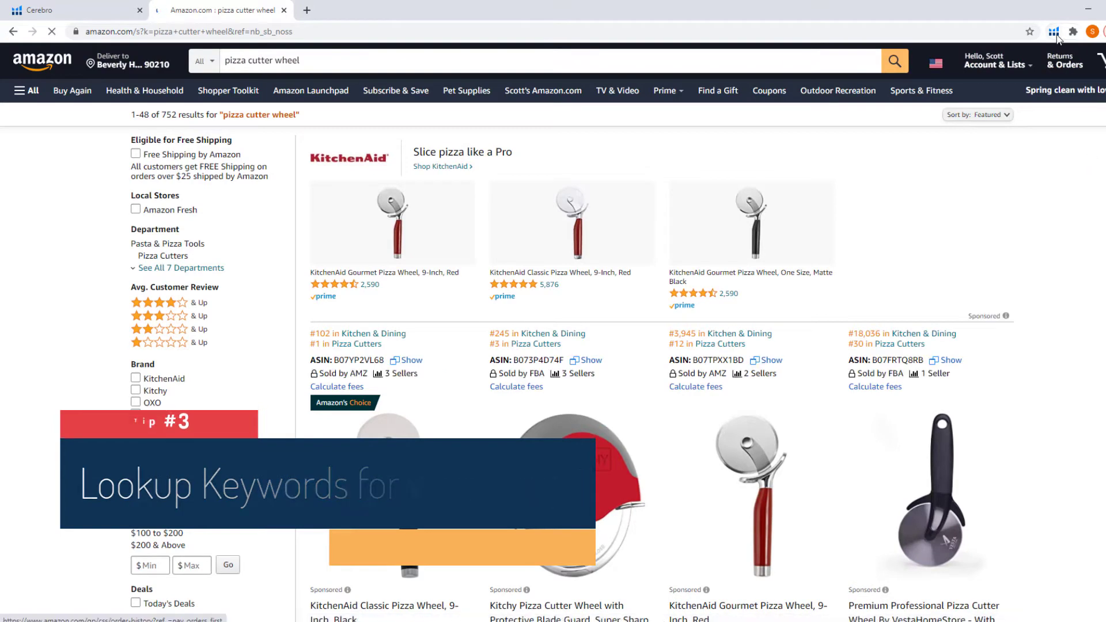
left_click(1054, 32)
left_click(948, 134)
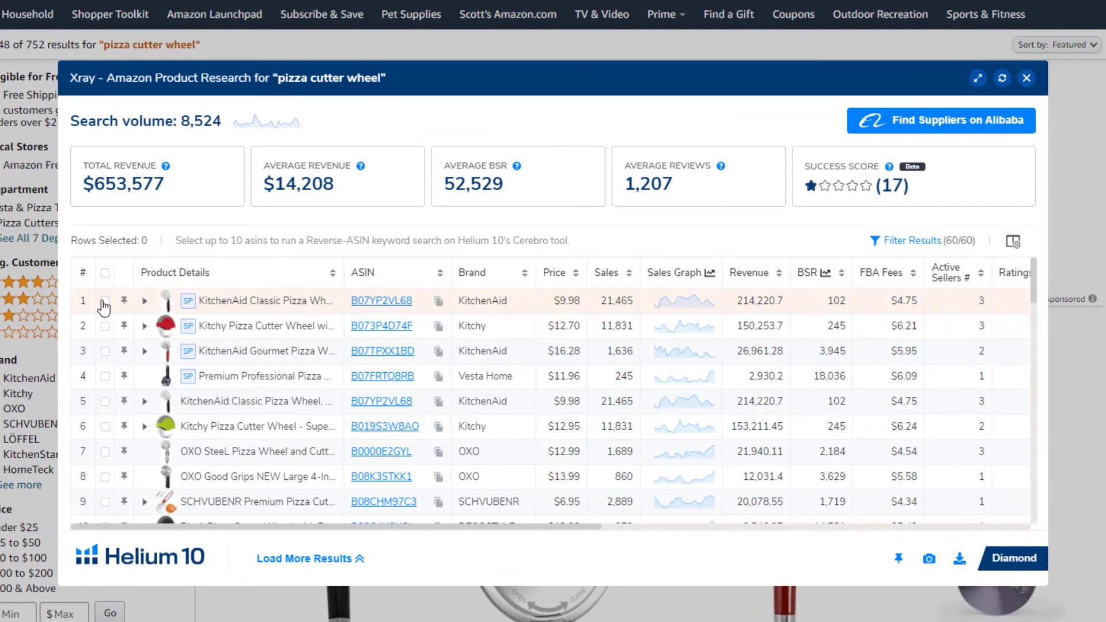
- Remove the first four sponsored products from the Xray product list
left_click(105, 301)
left_click(105, 327)
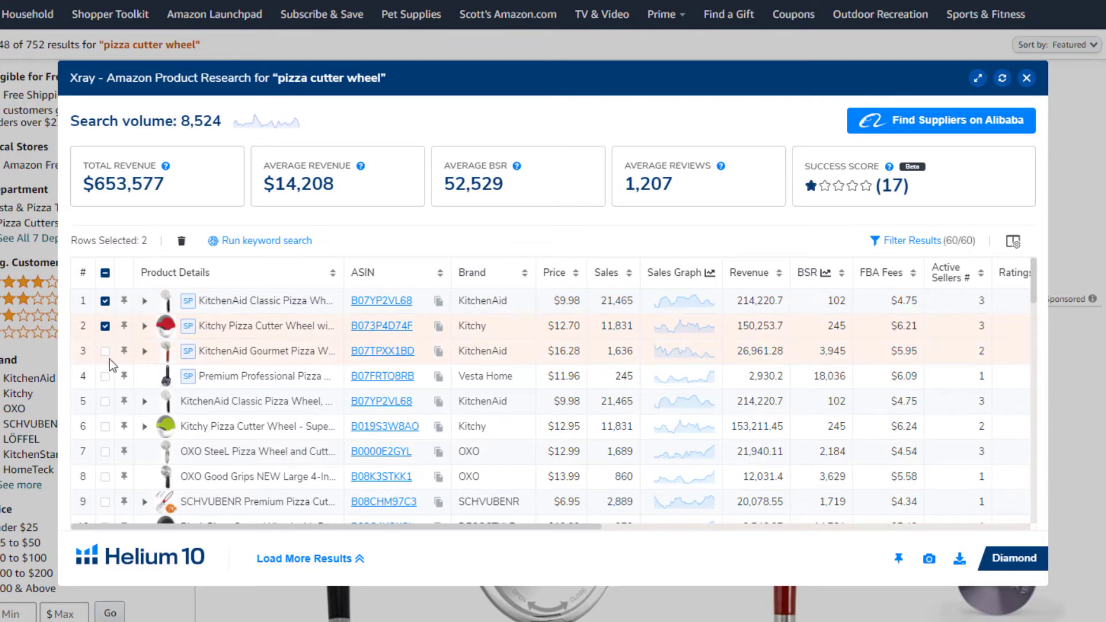
left_click(105, 352)
left_click(105, 376)
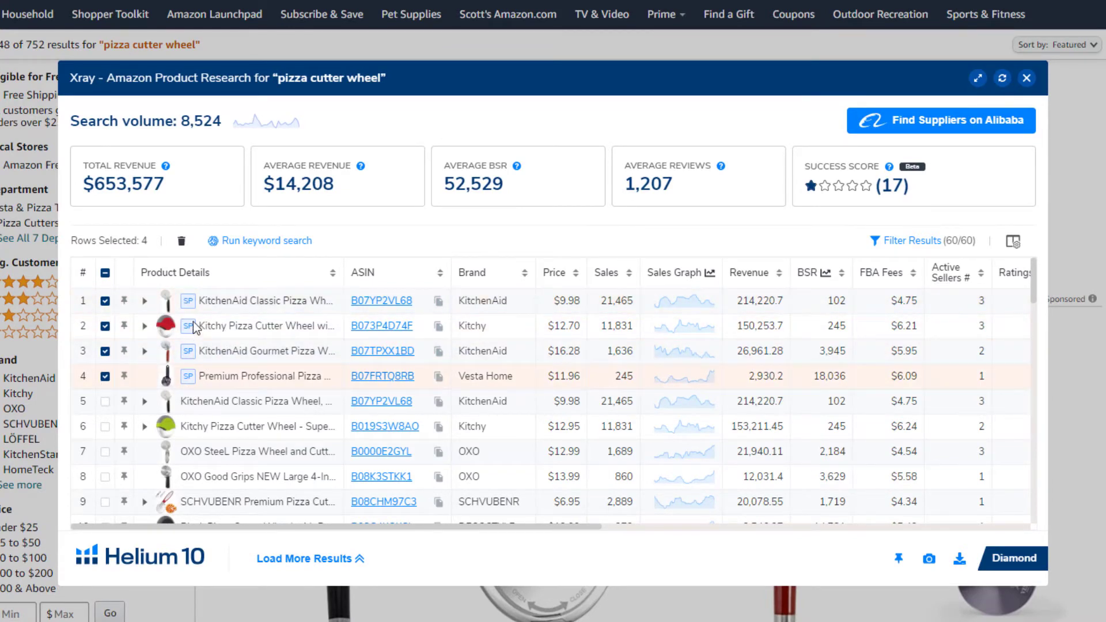
left_click(182, 241)
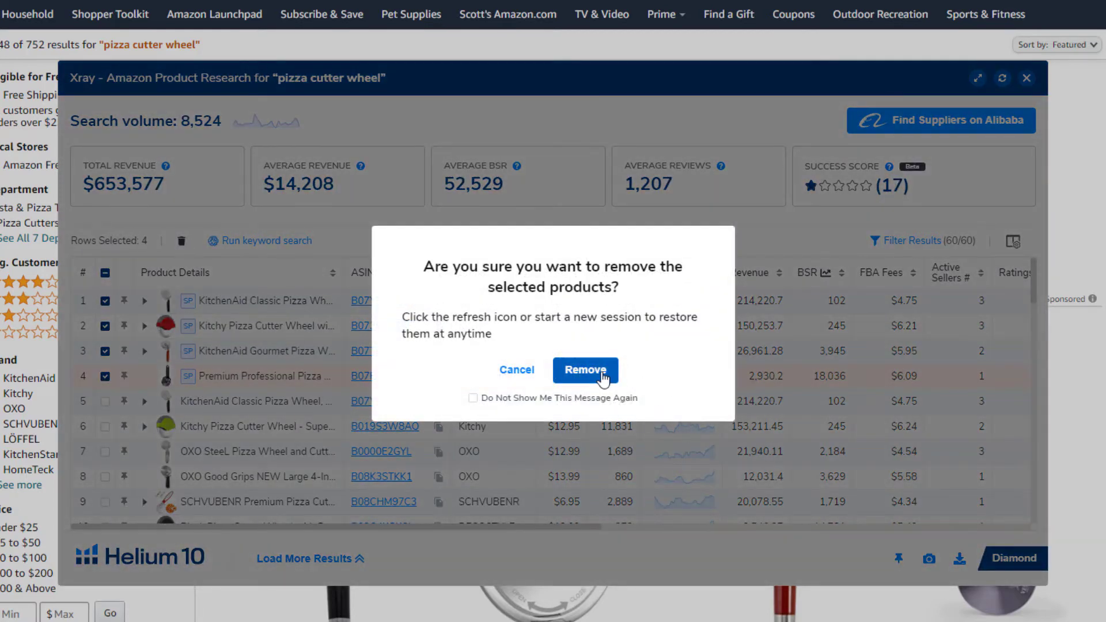
left_click(585, 370)
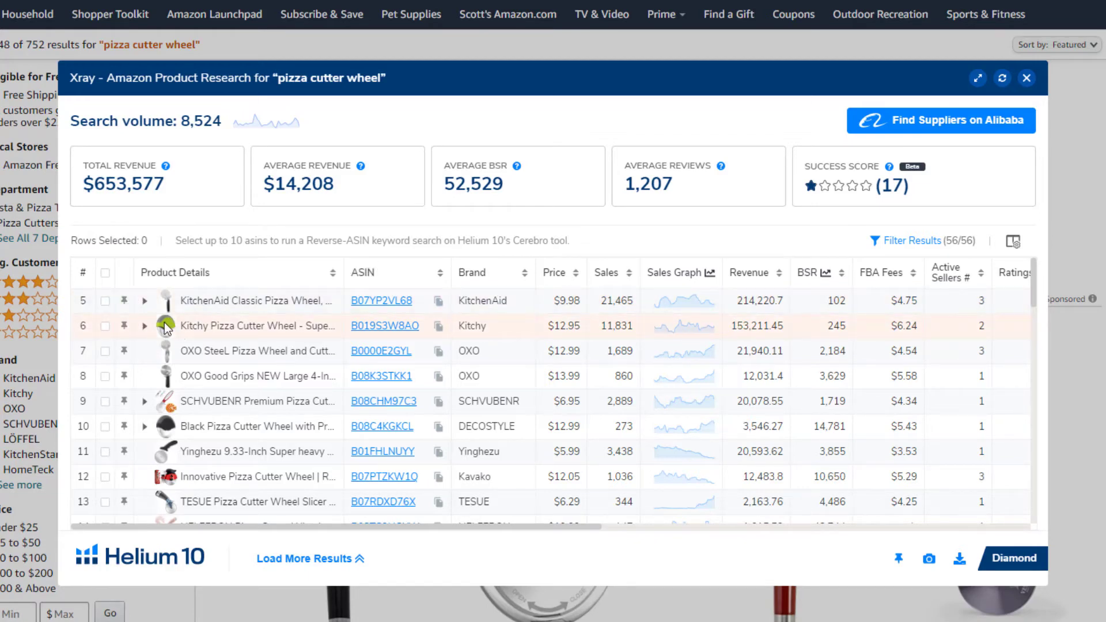
- Select the competing products in rows 5, 7, 8, 9, 11, 13, 14, 20 and 21 and run a keyword search on them
left_click(105, 301)
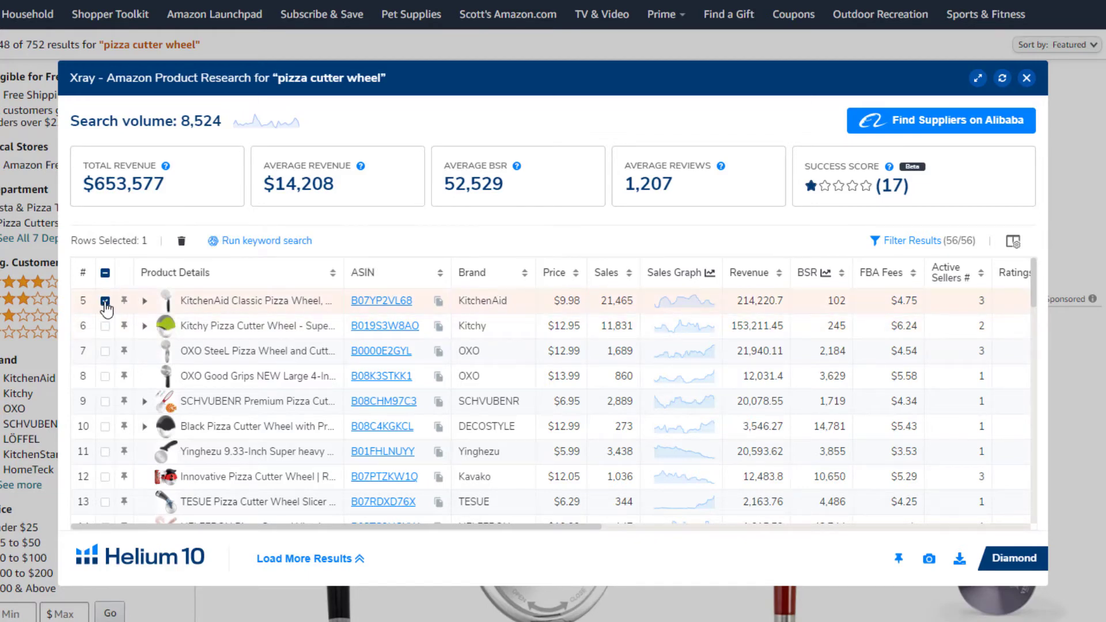
left_click(105, 376)
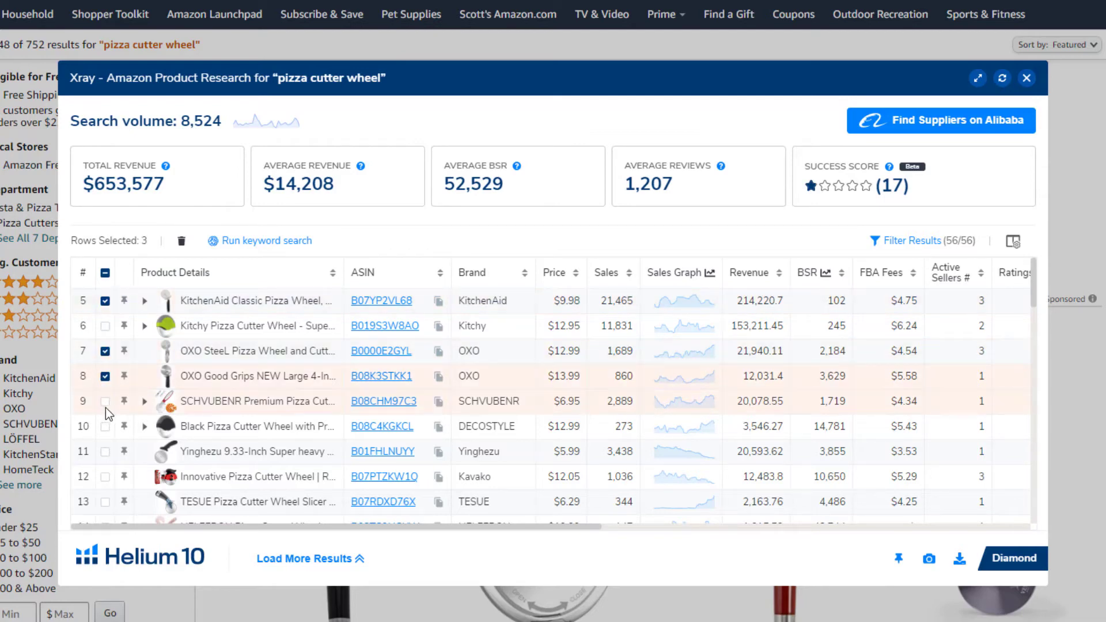
left_click(105, 402)
left_click(105, 452)
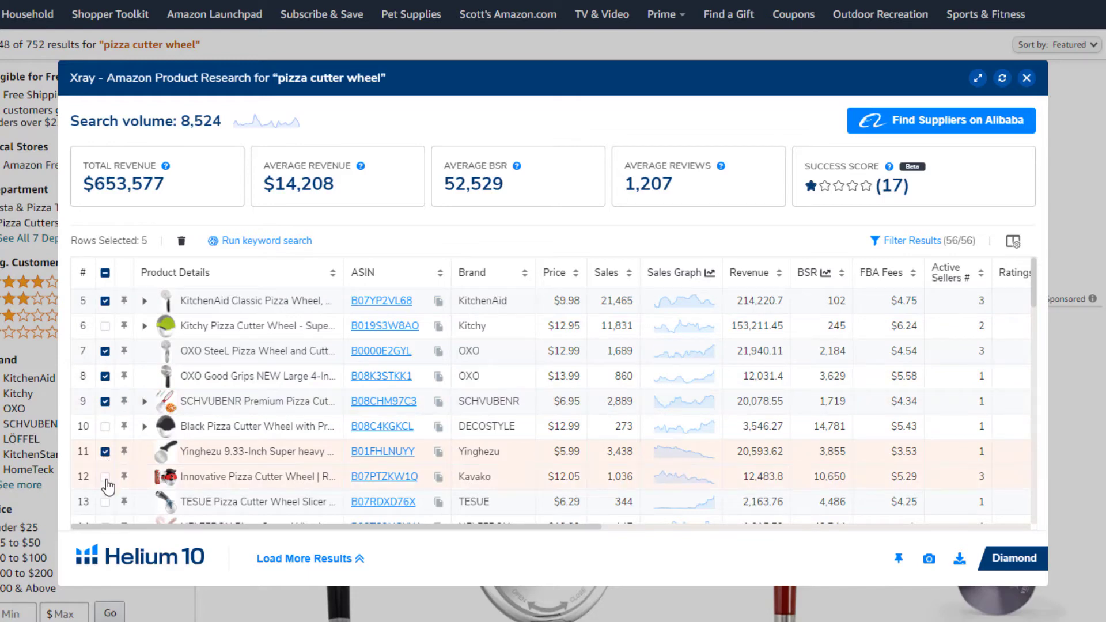
scroll(108, 464, "down", 3)
left_click(105, 425)
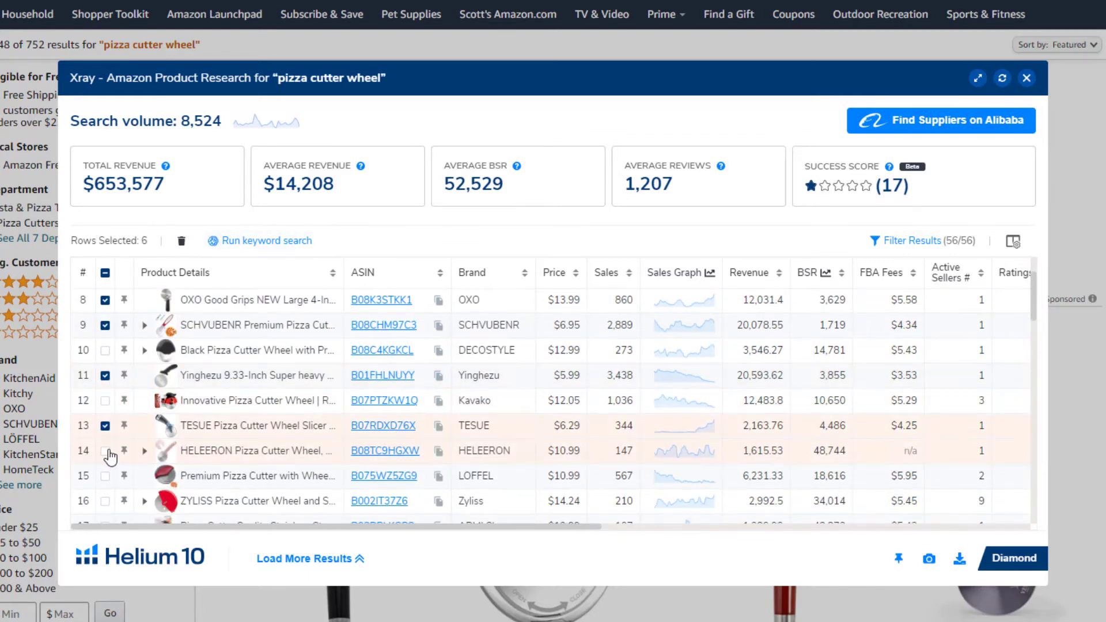
left_click(105, 451)
scroll(119, 446, "down", 2)
scroll(123, 450, "down", 2)
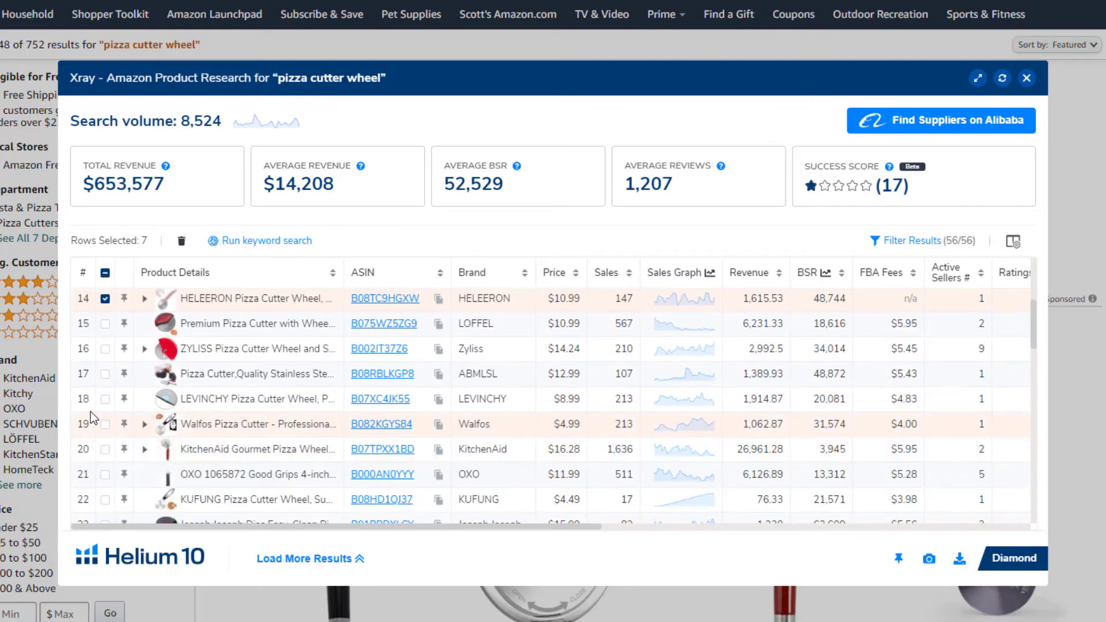
left_click(105, 450)
left_click(105, 476)
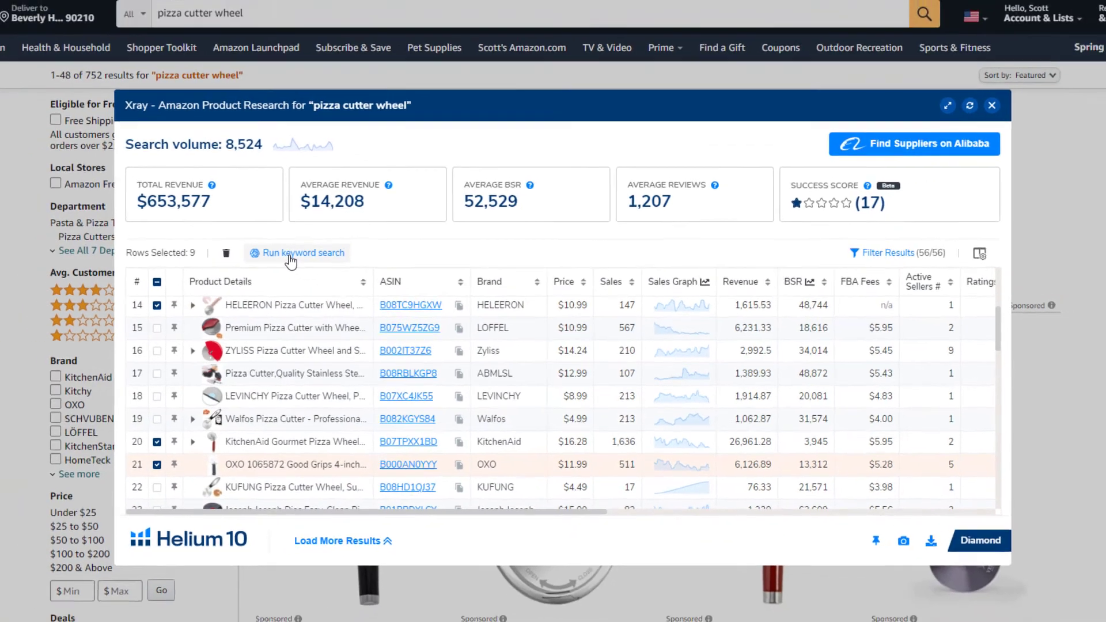
left_click(254, 241)
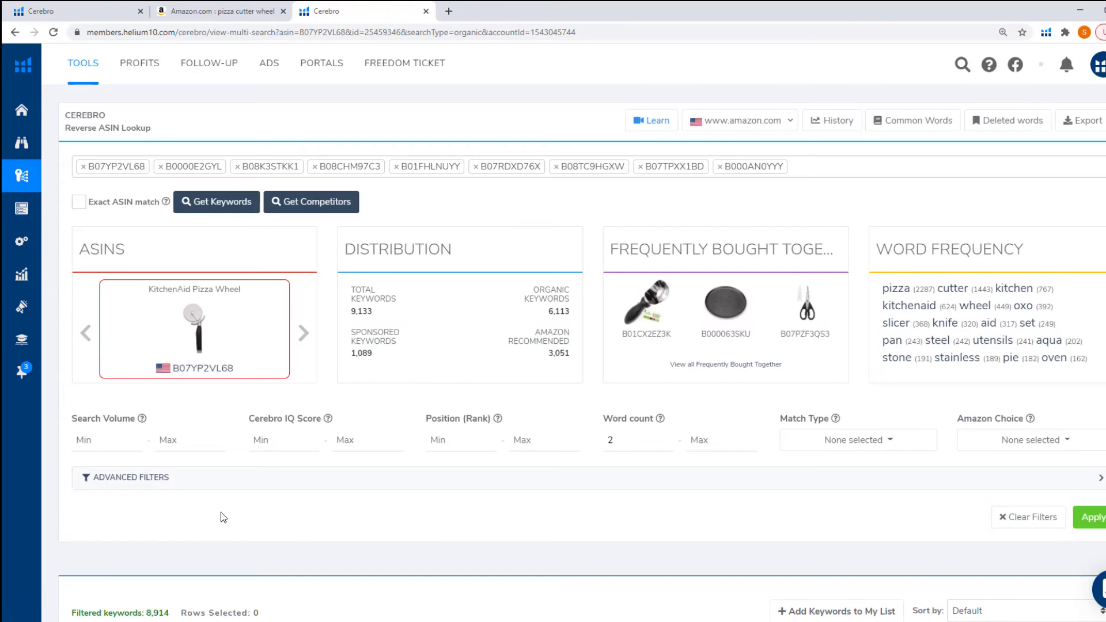
- Review the keyword phrases, search volumes and ranks returned for the selected competitor ASINs
scroll(230, 510, "down", 4)
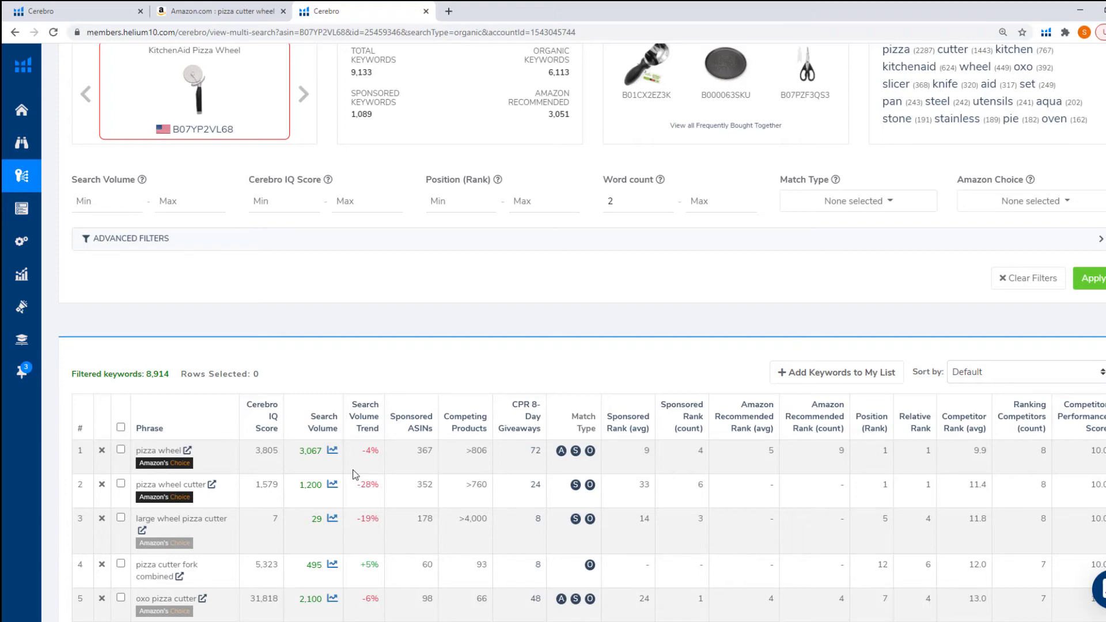
scroll(205, 516, "down", 5)
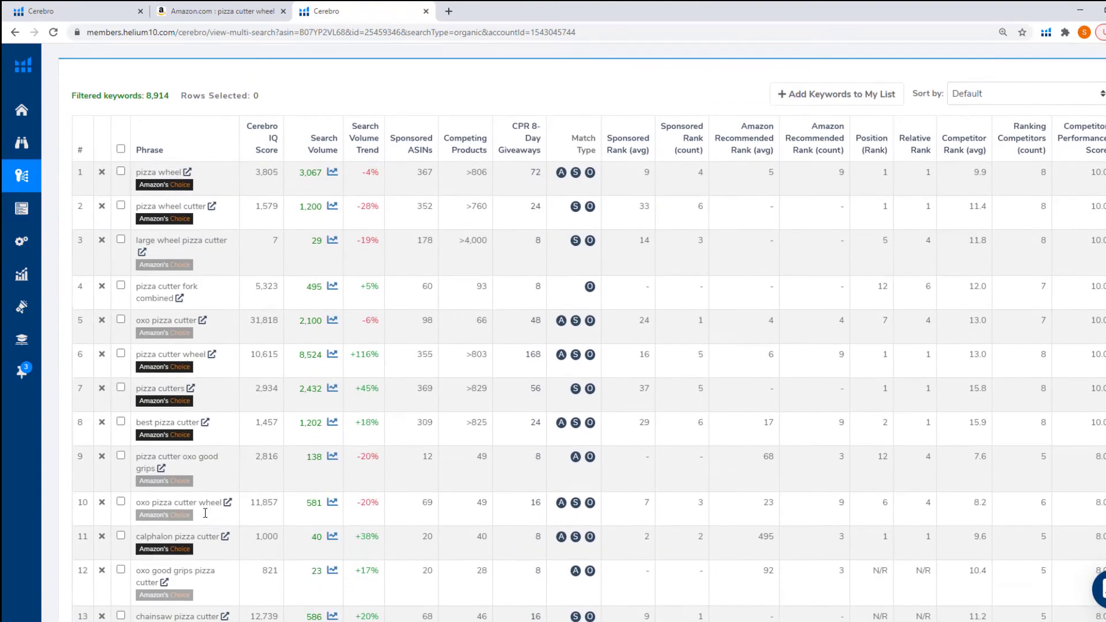
scroll(205, 513, "down", 1)
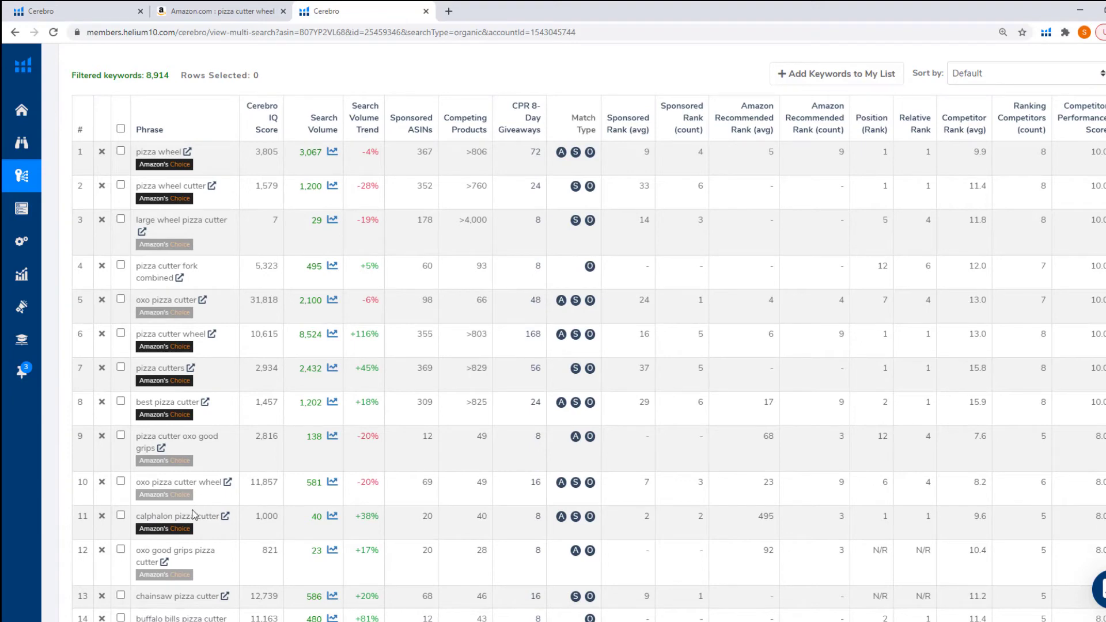
scroll(195, 511, "down", 3)
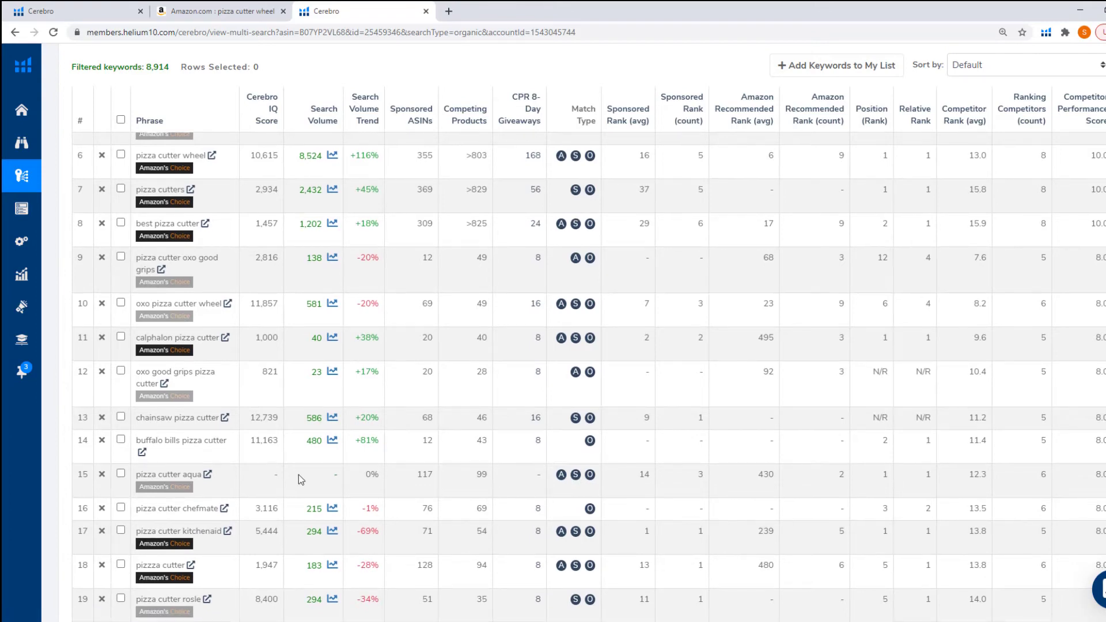
scroll(299, 480, "up", 8)
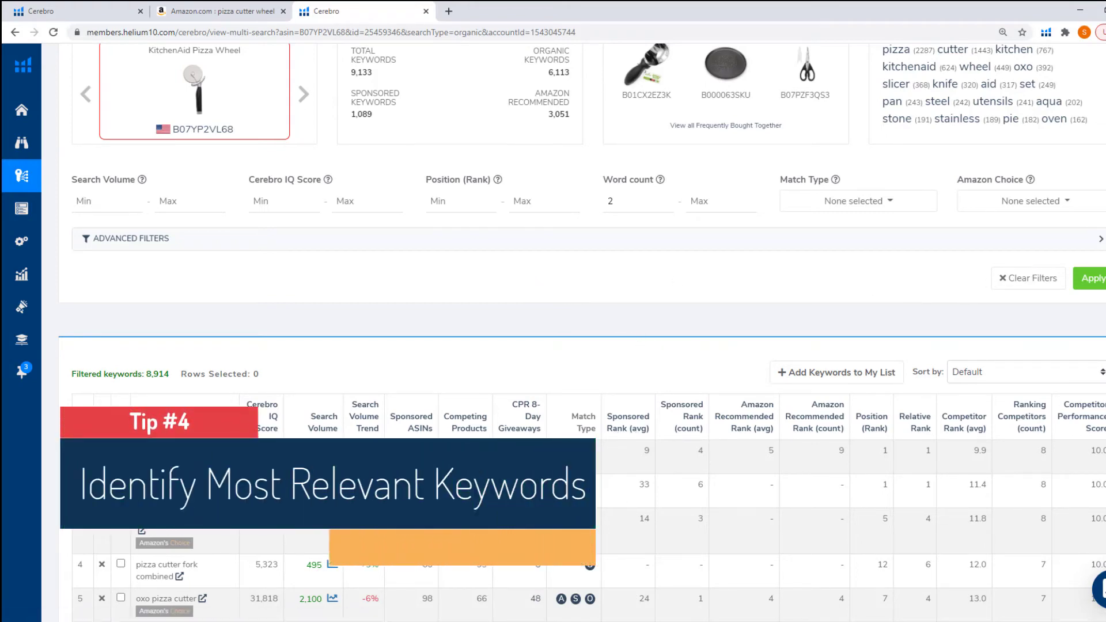
- Expand the advanced filters, set the Advanced Rank Filter to at least 7 ASINs with ranks from 1 to 16, and apply it
left_click(1101, 240)
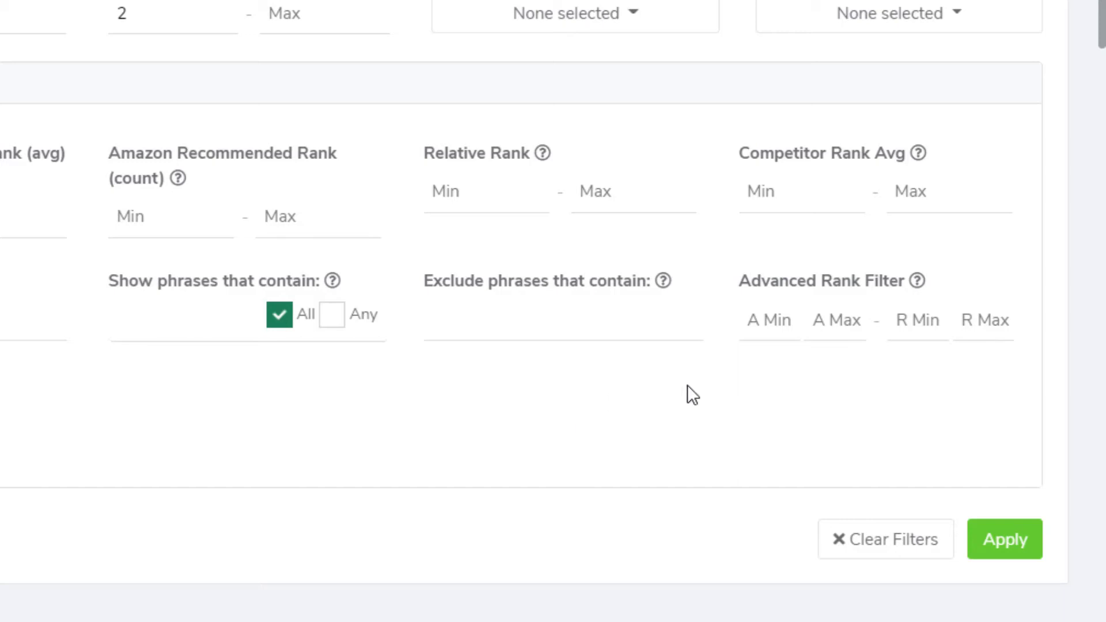
left_click(752, 320)
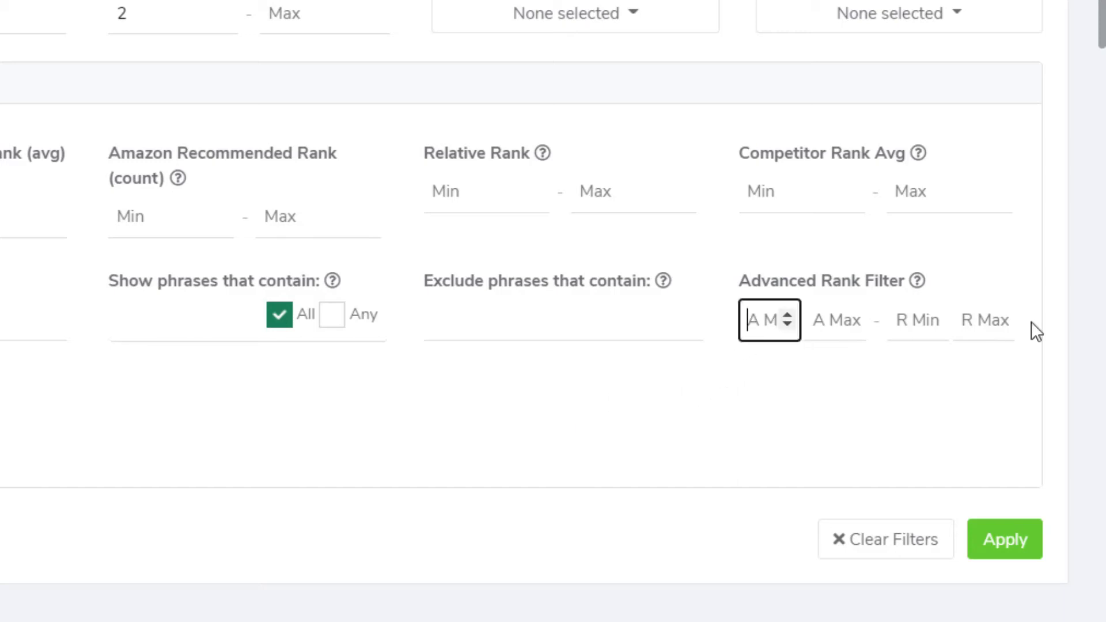
type("7")
left_click(917, 320)
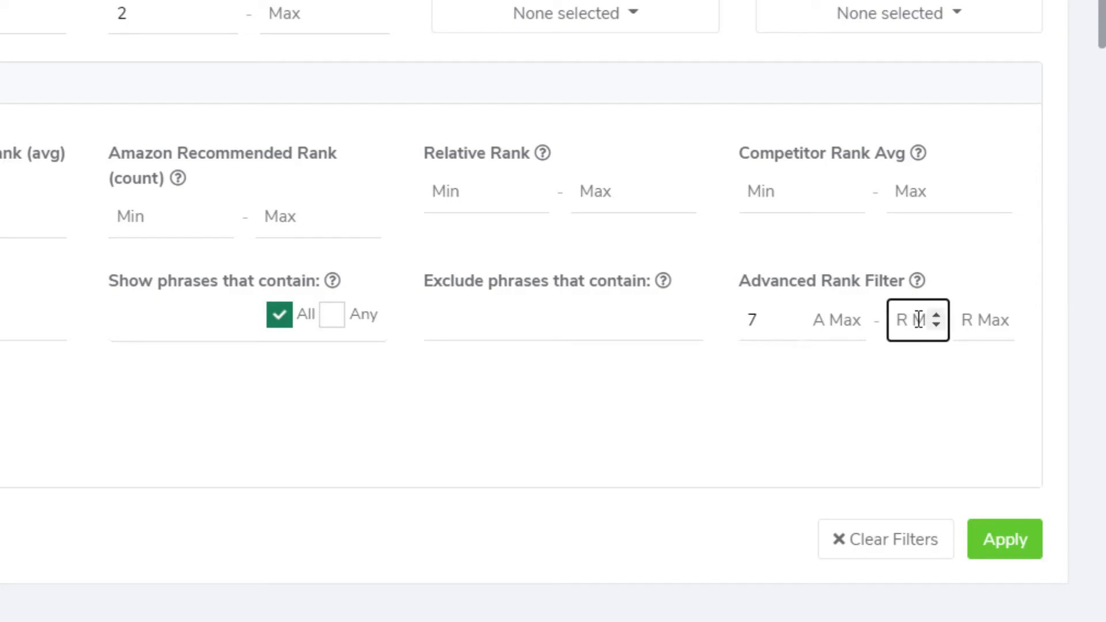
type("1")
left_click(980, 321)
type("16")
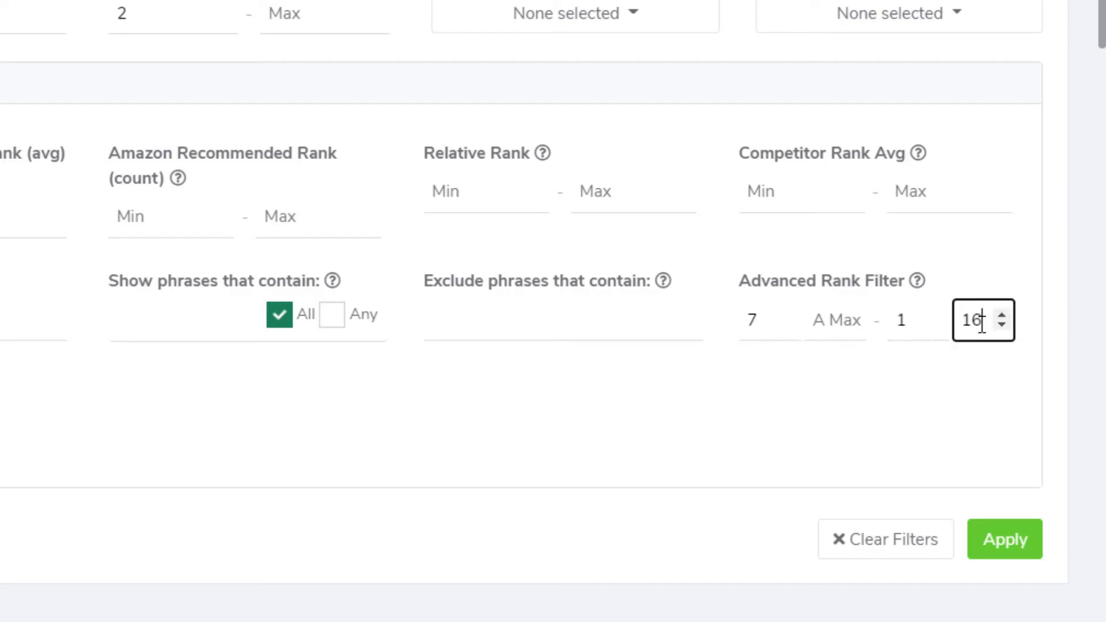
left_click(799, 391)
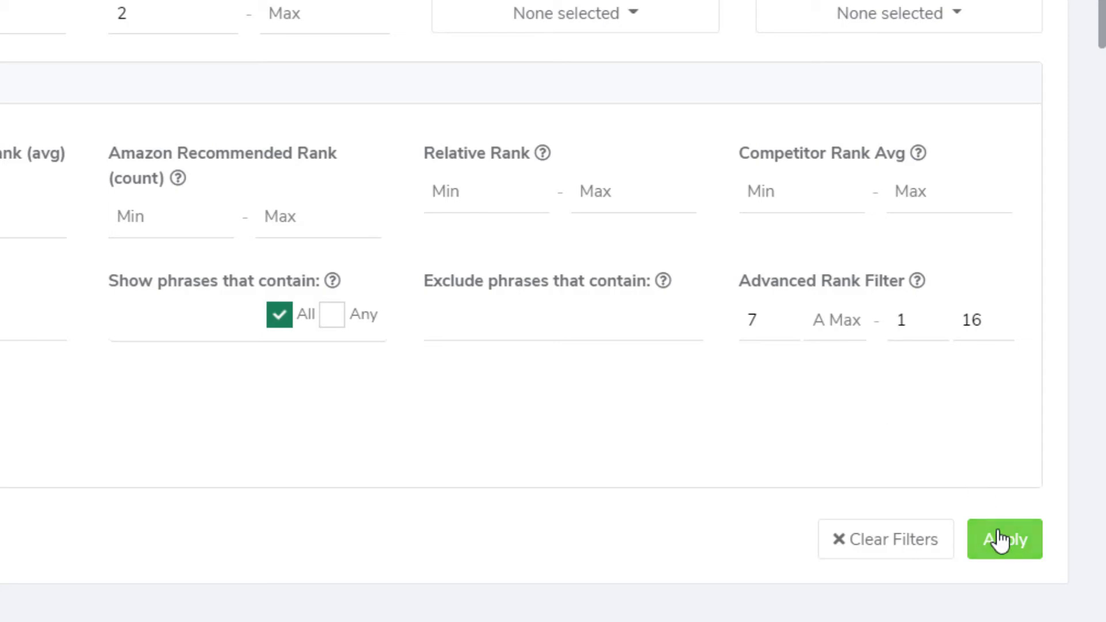
left_click(980, 536)
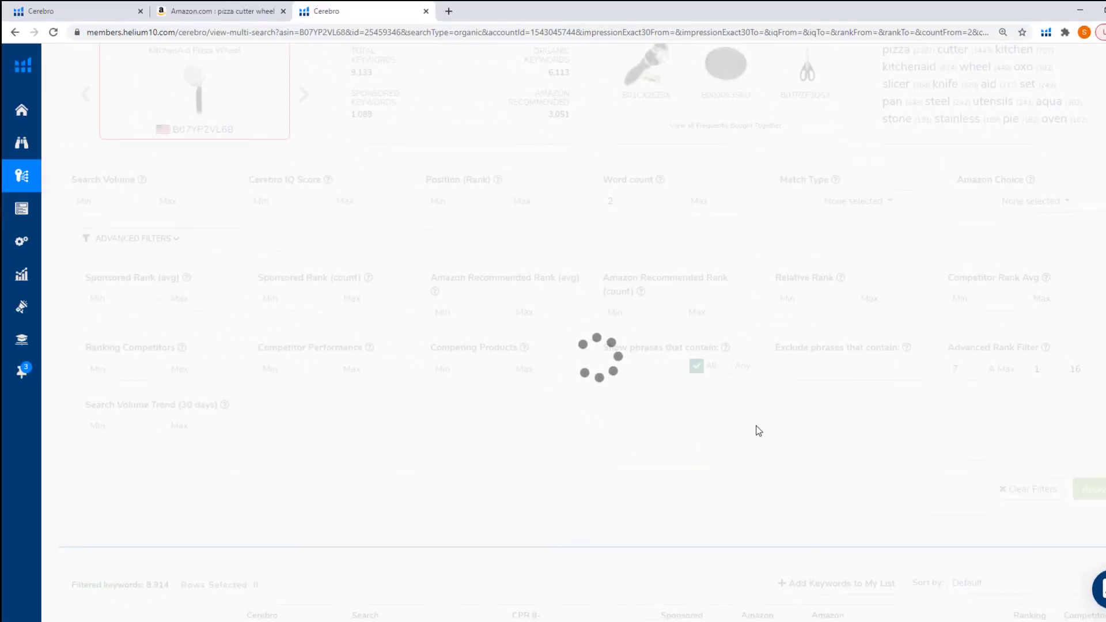
scroll(683, 448, "down", 4)
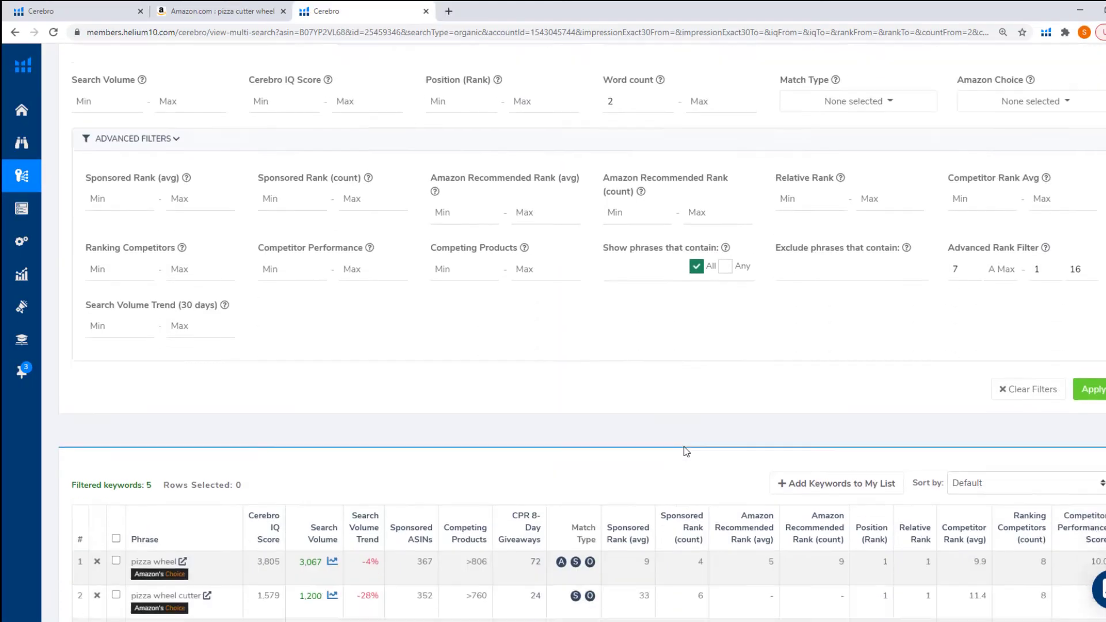
scroll(683, 448, "down", 1)
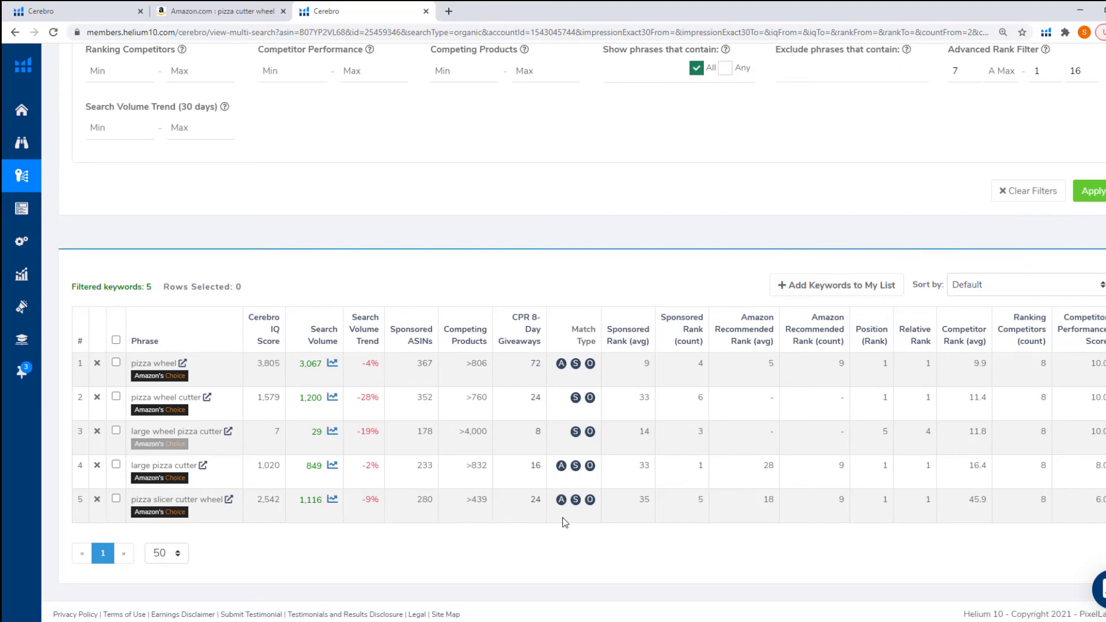
- Raise the Advanced Rank Filter's maximum rank to 30 and reapply the filters
scroll(565, 523, "up", 2)
double_click(1100, 193)
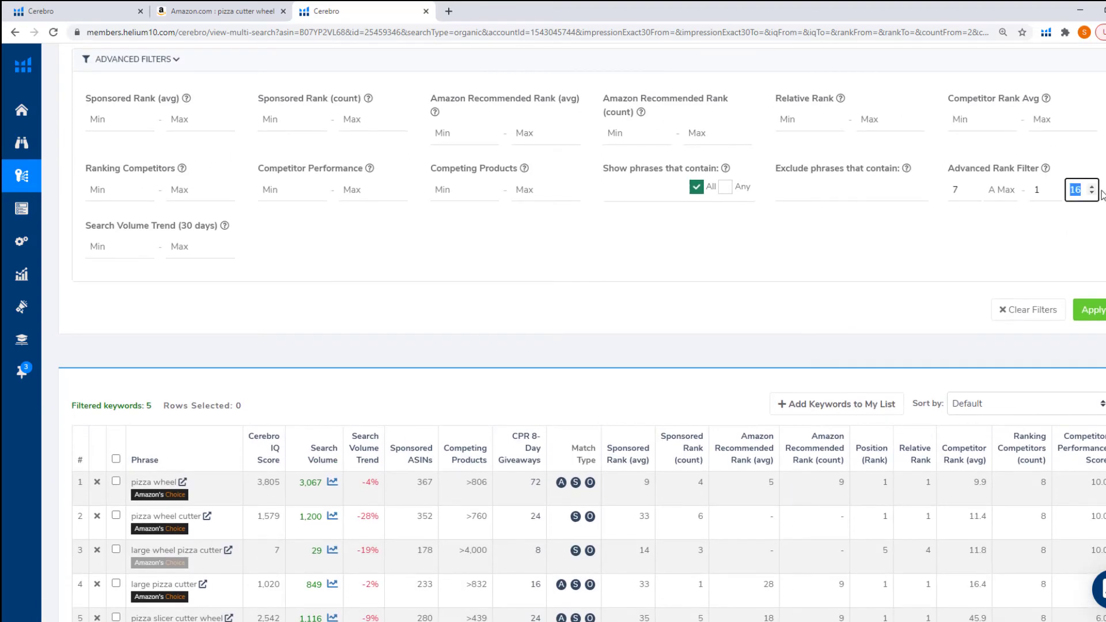
type("30")
left_click(1091, 312)
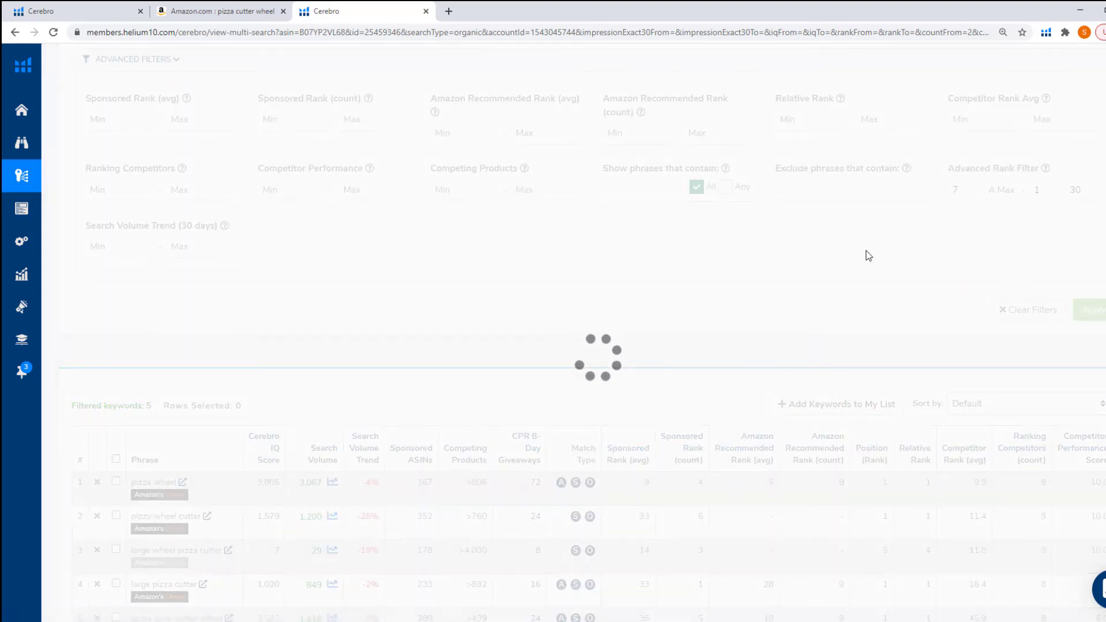
scroll(530, 338, "down", 6)
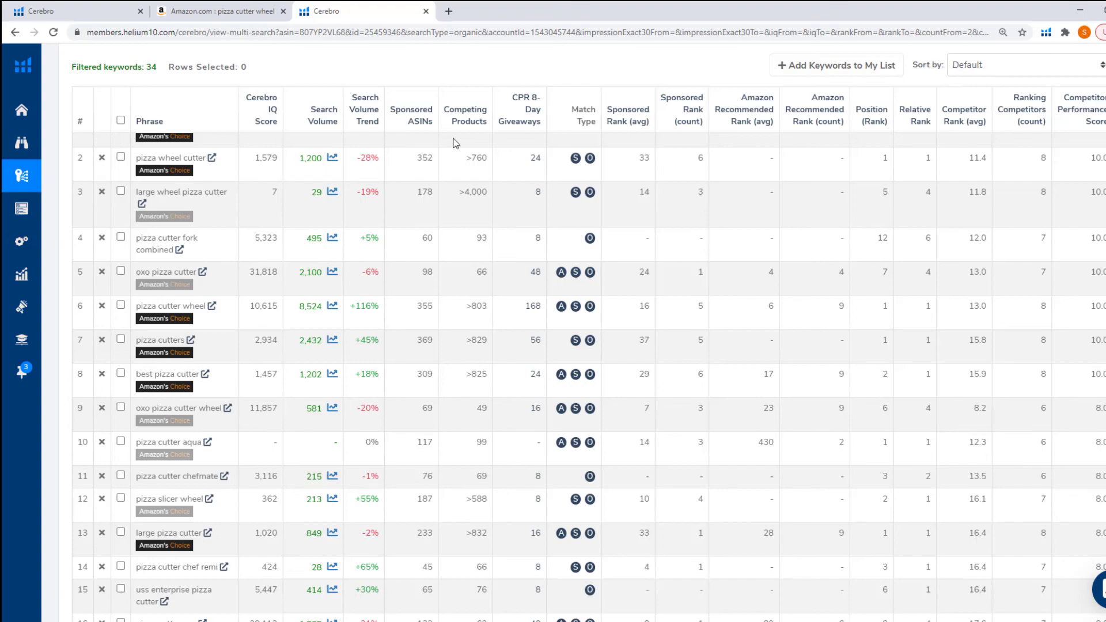
- Clear the Advanced Rank Filter's minimum ASIN count, set the maximum to 3, apply it, and check the relative rank breakdown for "pizza slice cutter"
scroll(650, 266, "up", 4)
scroll(649, 265, "up", 3)
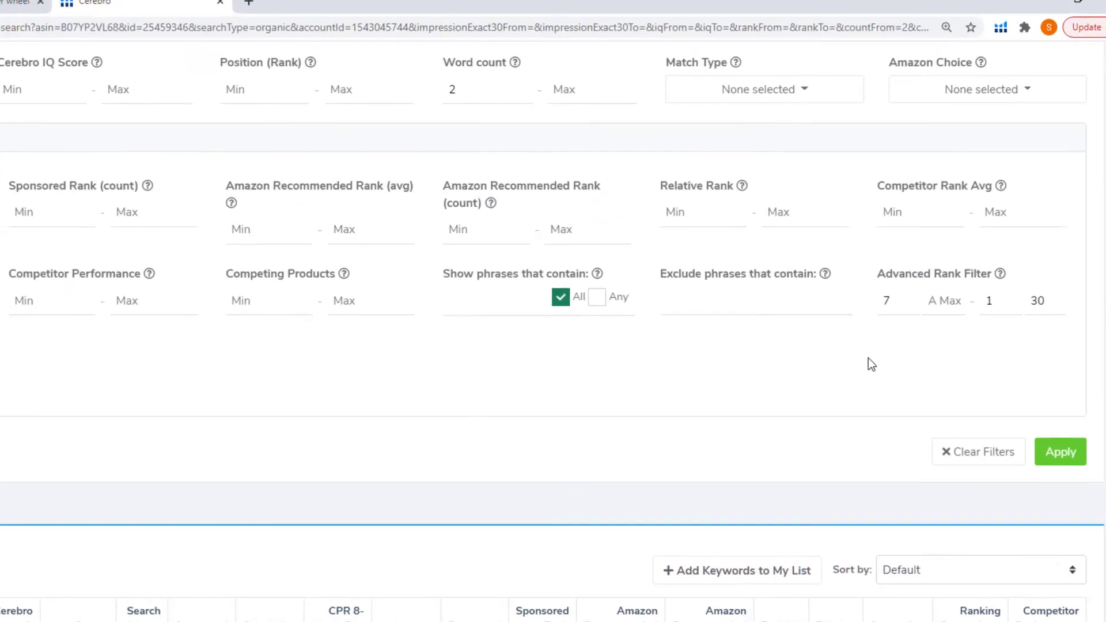
double_click(818, 373)
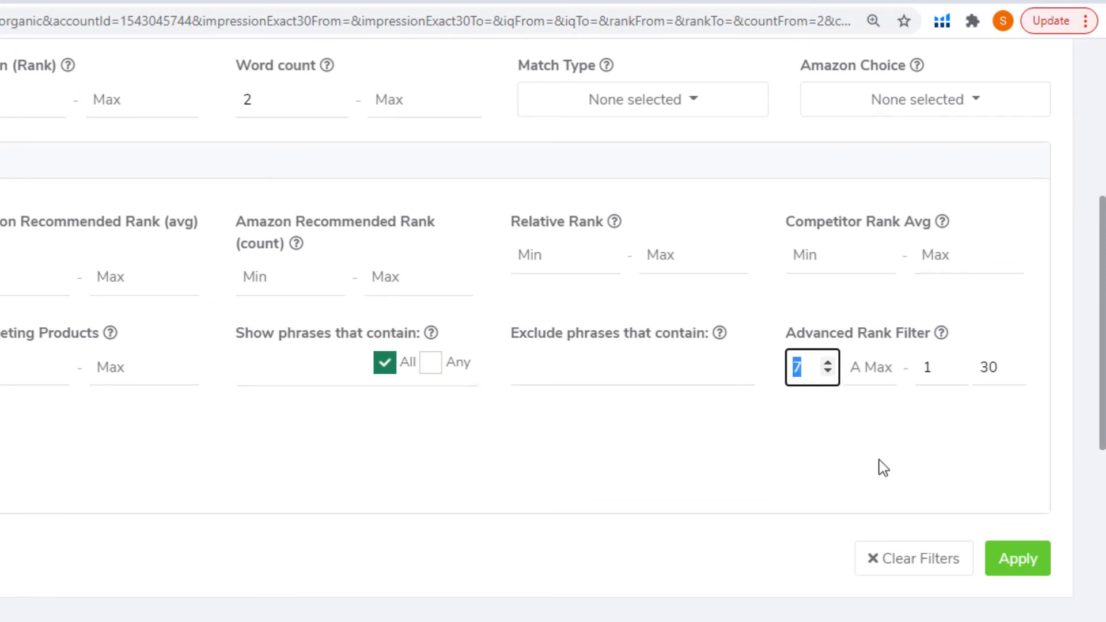
key("BackSpace")
left_click(870, 374)
type("3")
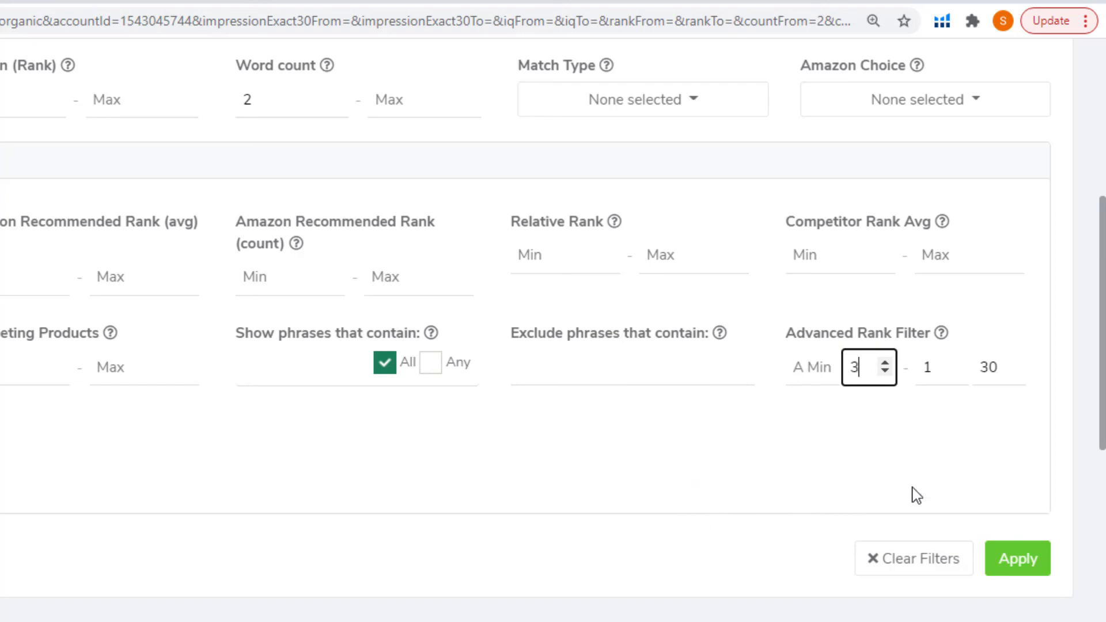
left_click(1018, 567)
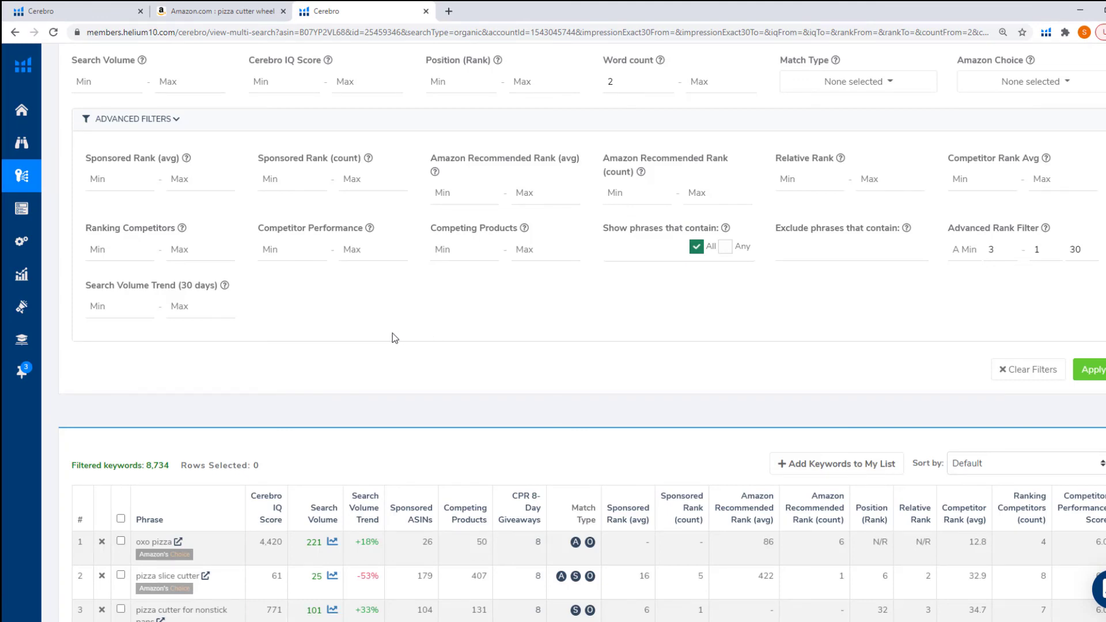
scroll(393, 340, "down", 1)
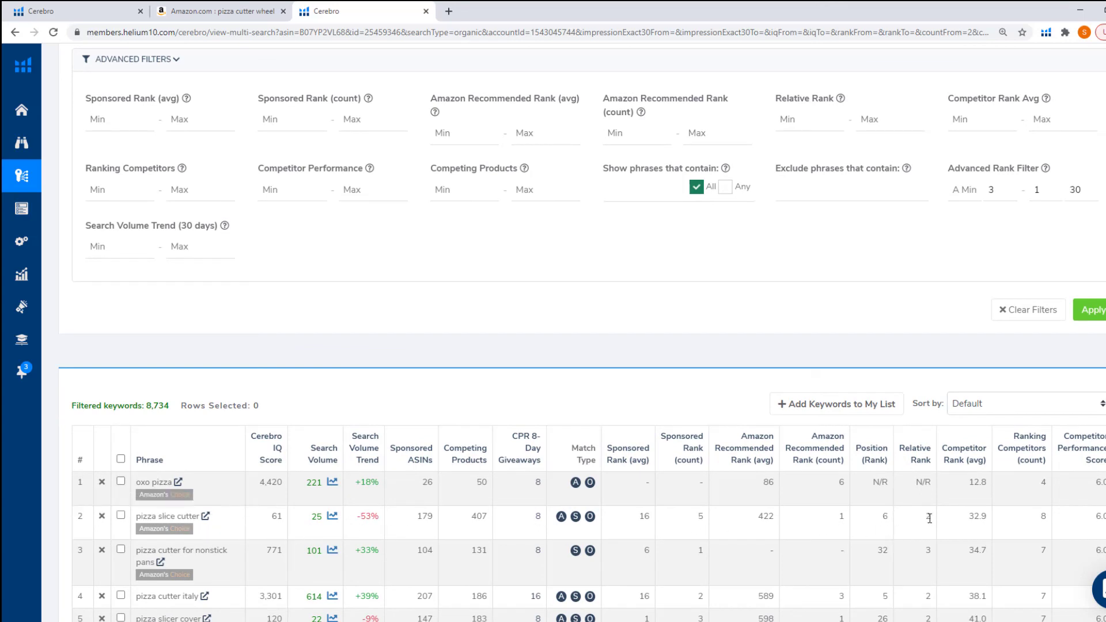
mouse_move(968, 521)
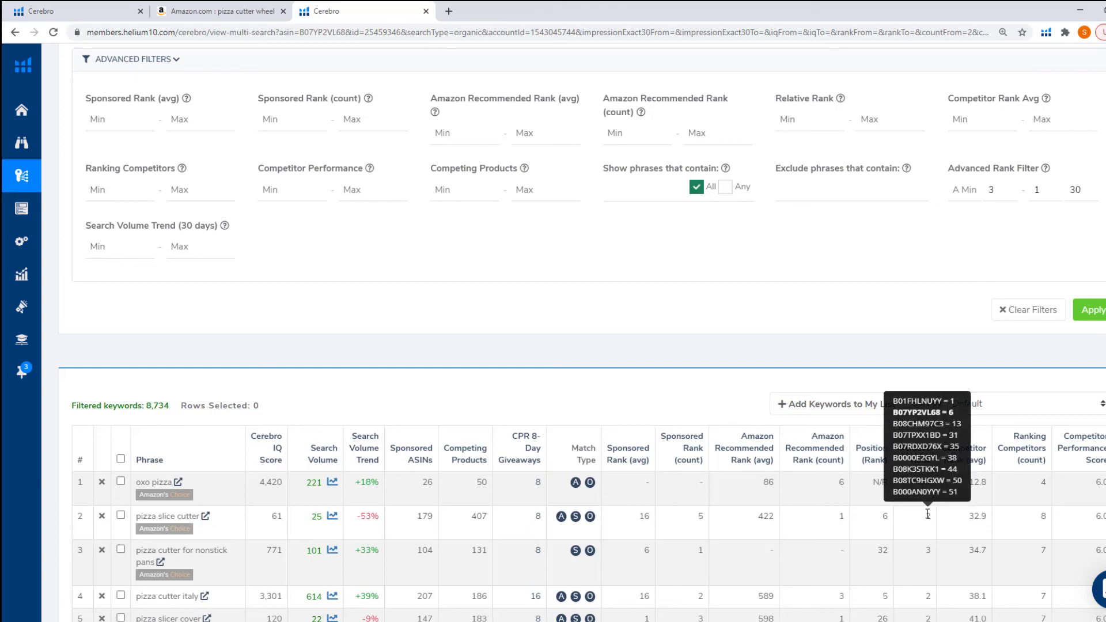